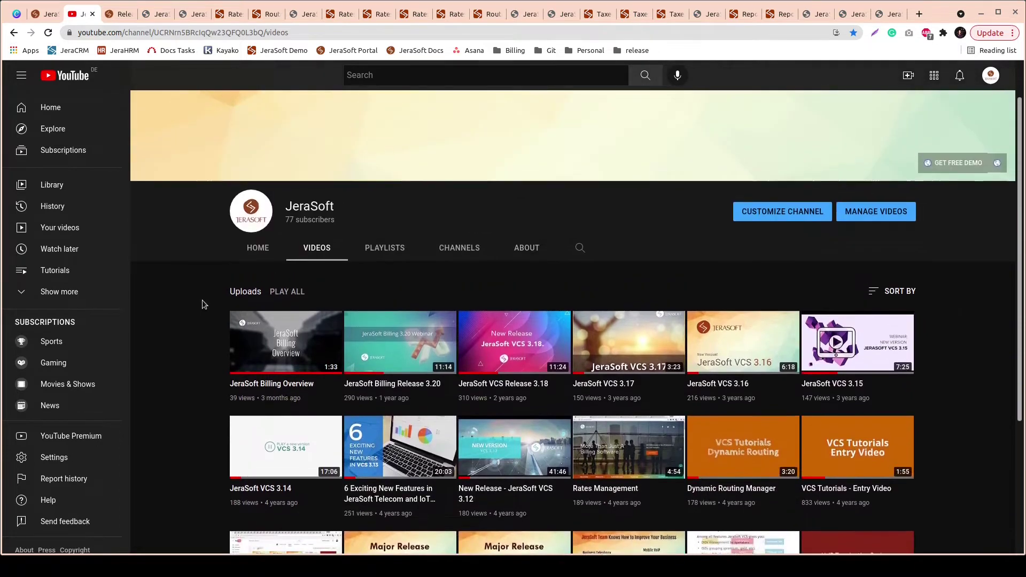
Switch to the JeraSoft Release 3.23.0 notes and read back up to the Sources Volume and Sources Quality description
{"action": "left_click", "coordinate": [119, 14]}
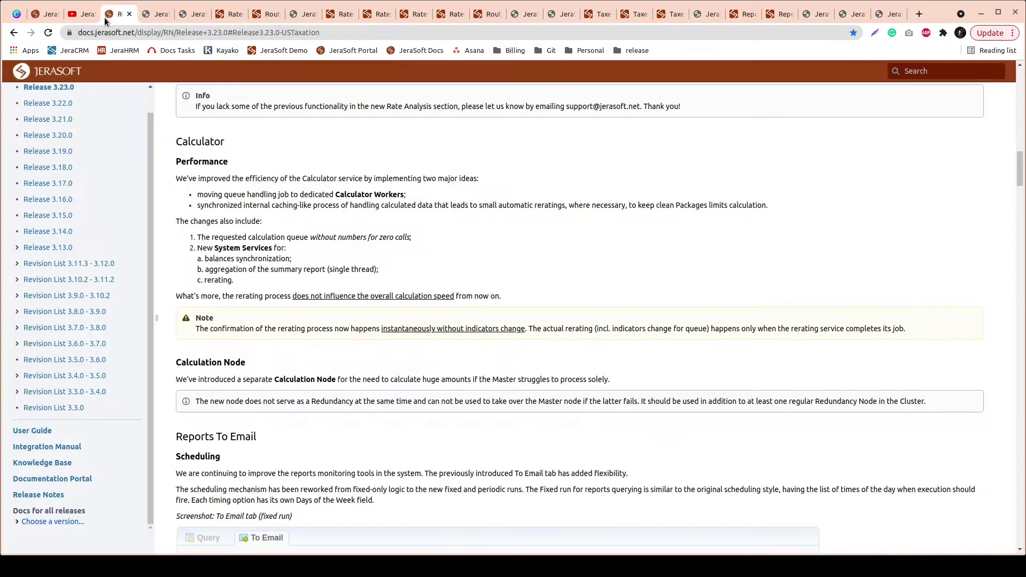
{"action": "scroll", "coordinate": [759, 355], "scroll_direction": "up", "scroll_amount": 6}
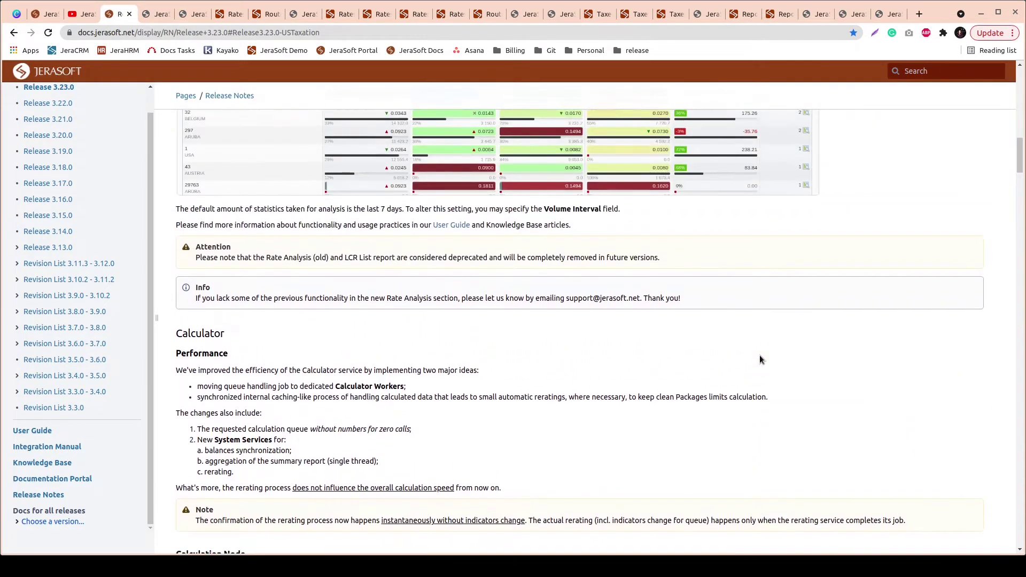
{"action": "scroll", "coordinate": [759, 358], "scroll_direction": "up", "scroll_amount": 15}
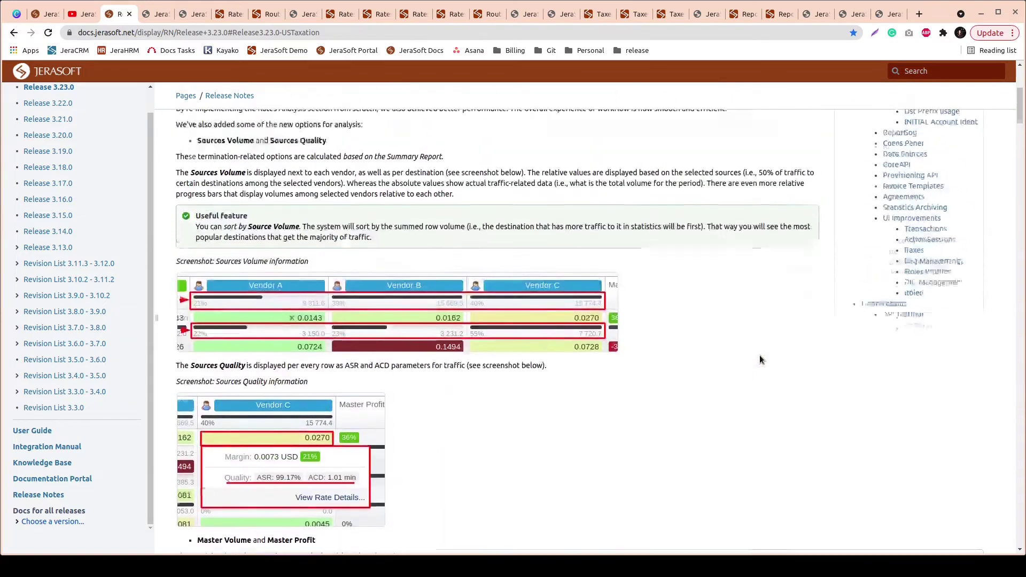
{"action": "scroll", "coordinate": [760, 359], "scroll_direction": "up", "scroll_amount": 1}
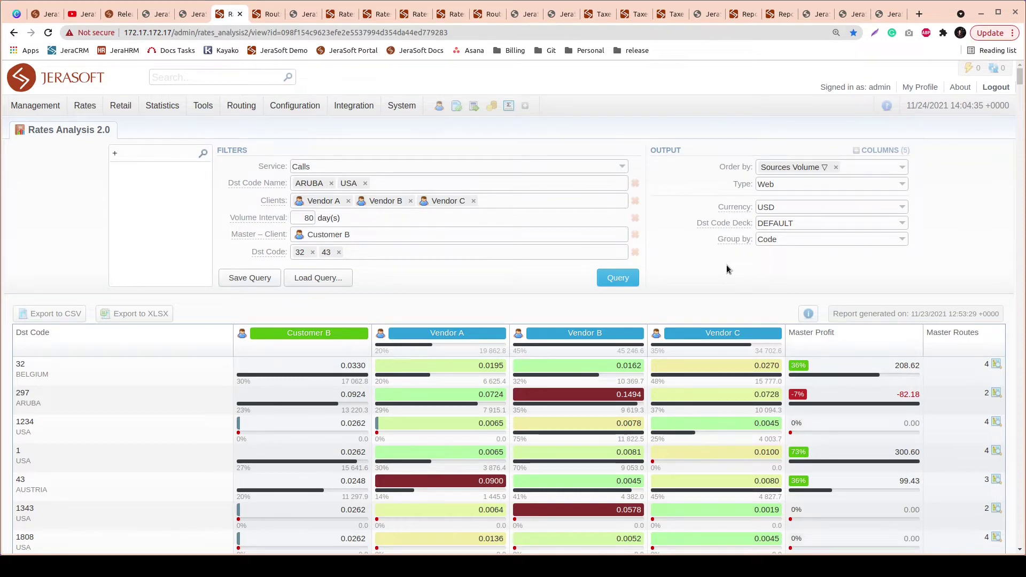
Show the output columns selected for the Rates Analysis 2.0 report with Customer B as master, and close the list
{"action": "type", "text": "-"}
{"action": "type", "text": "+"}
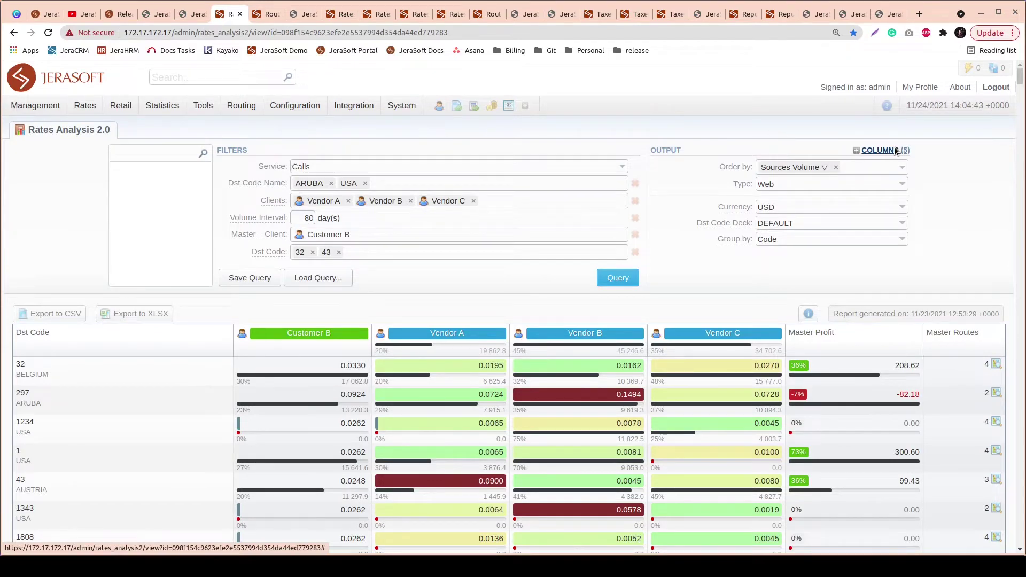
{"action": "left_click", "coordinate": [902, 151]}
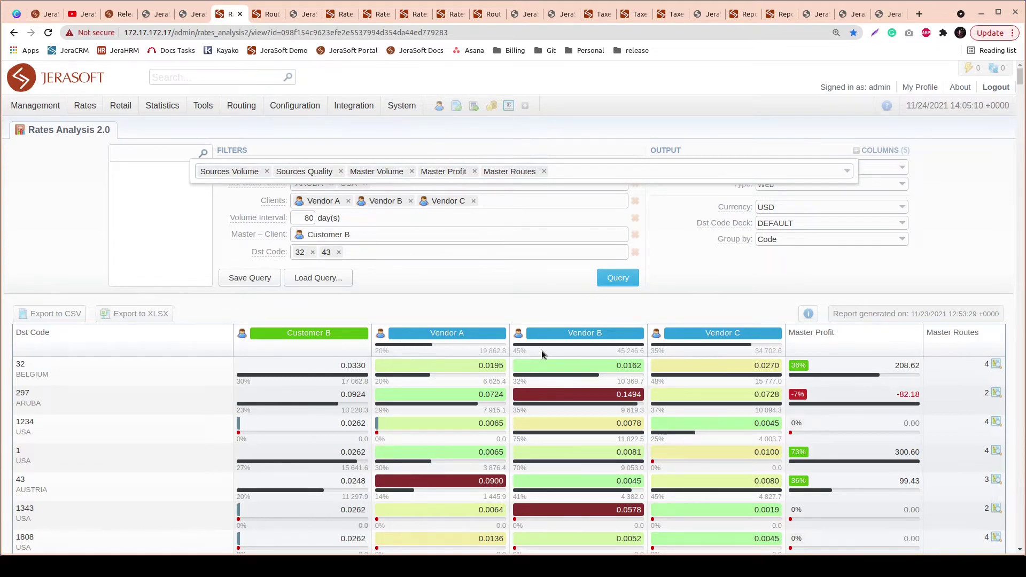
{"action": "left_click", "coordinate": [426, 350]}
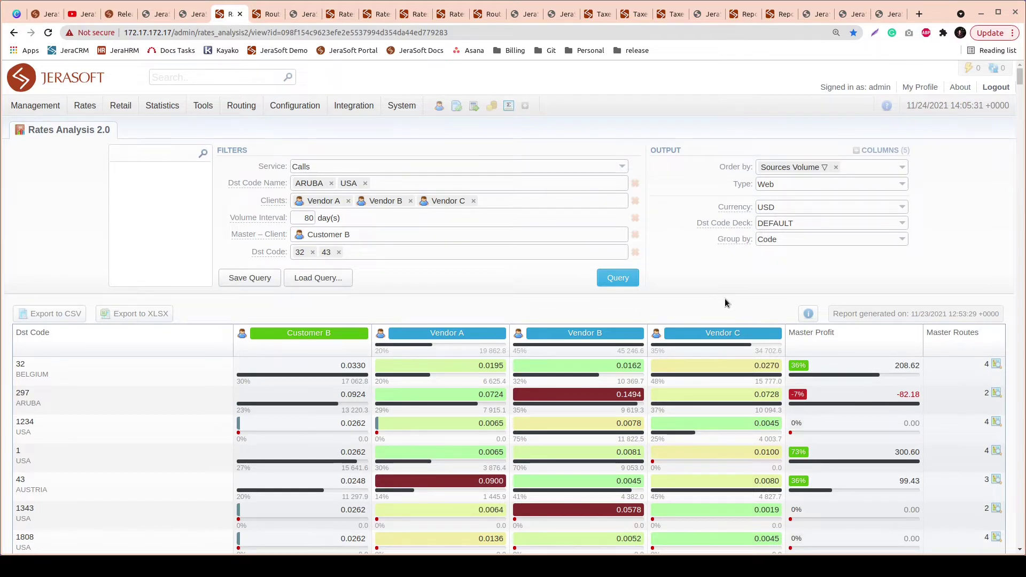
Inspect the margin and quality details of the Vendor B and Vendor C rates for code 32 and Vendor A's rate for 1234
{"action": "left_click", "coordinate": [397, 378]}
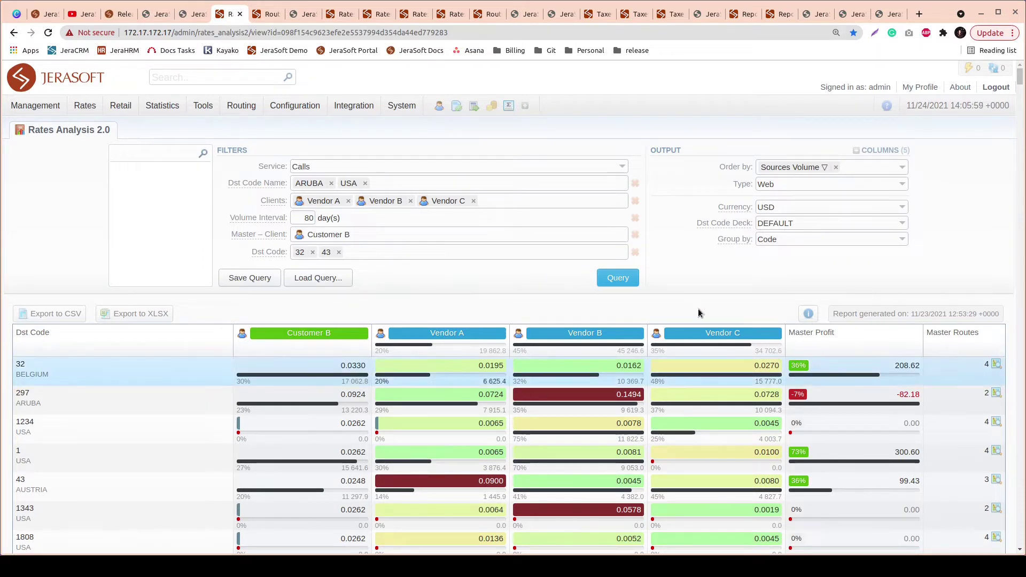
{"action": "left_click", "coordinate": [609, 365]}
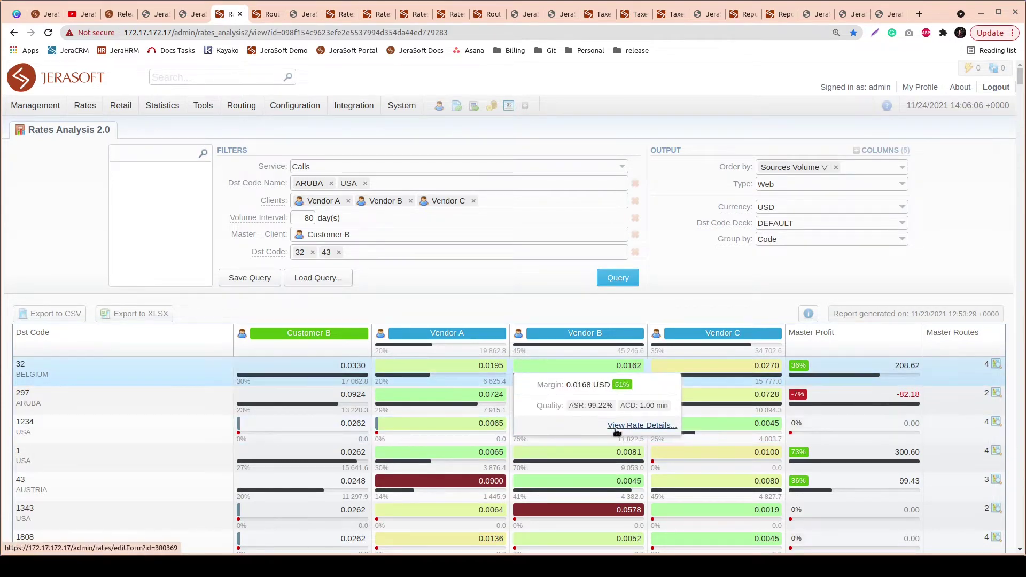
{"action": "left_click", "coordinate": [442, 424]}
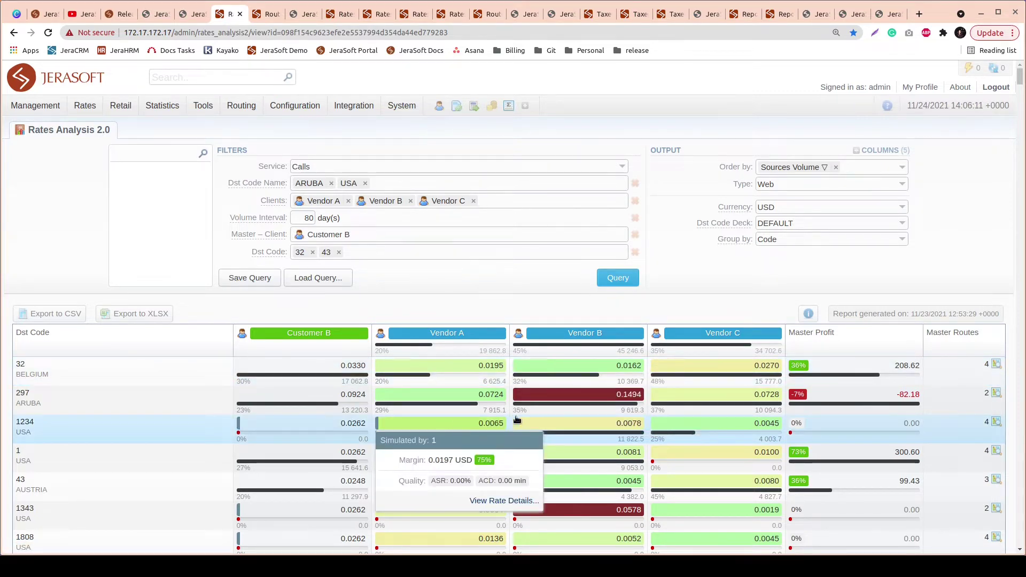
{"action": "left_click", "coordinate": [715, 368]}
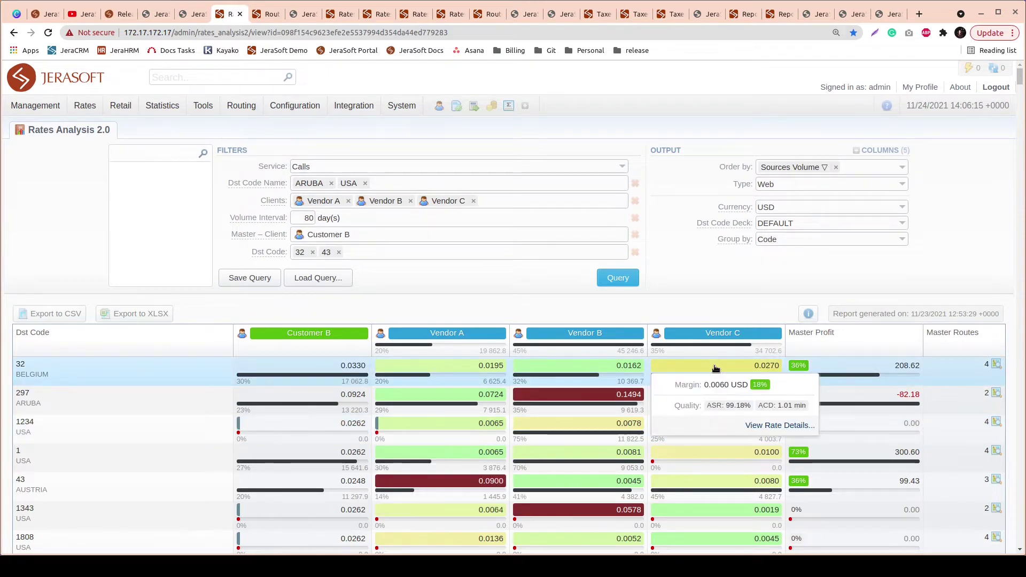
Review the Master Volume, Master Profit and Master Routes columns among the report's output columns, and close the list
{"action": "left_click", "coordinate": [897, 152]}
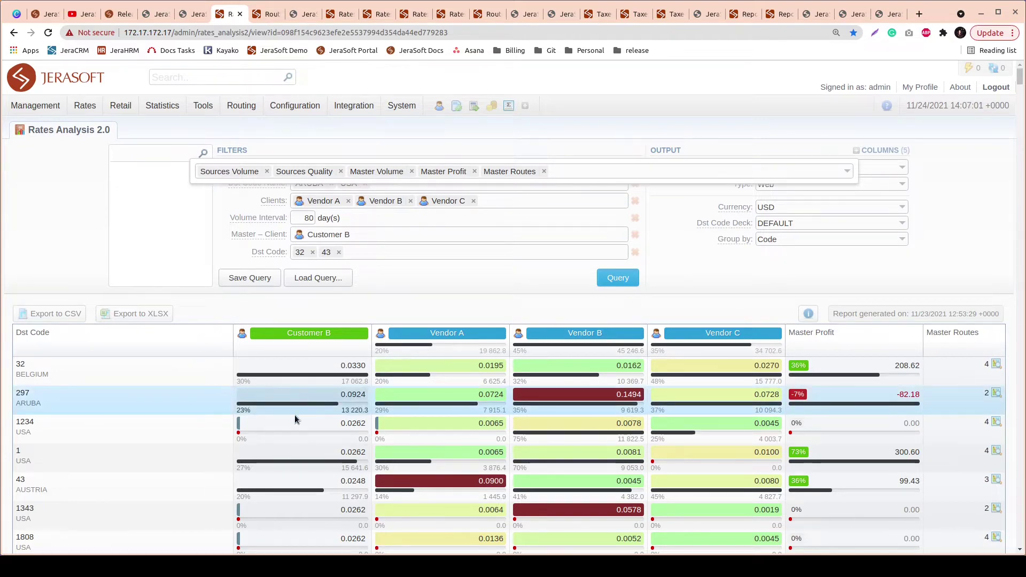
{"action": "left_click", "coordinate": [468, 303]}
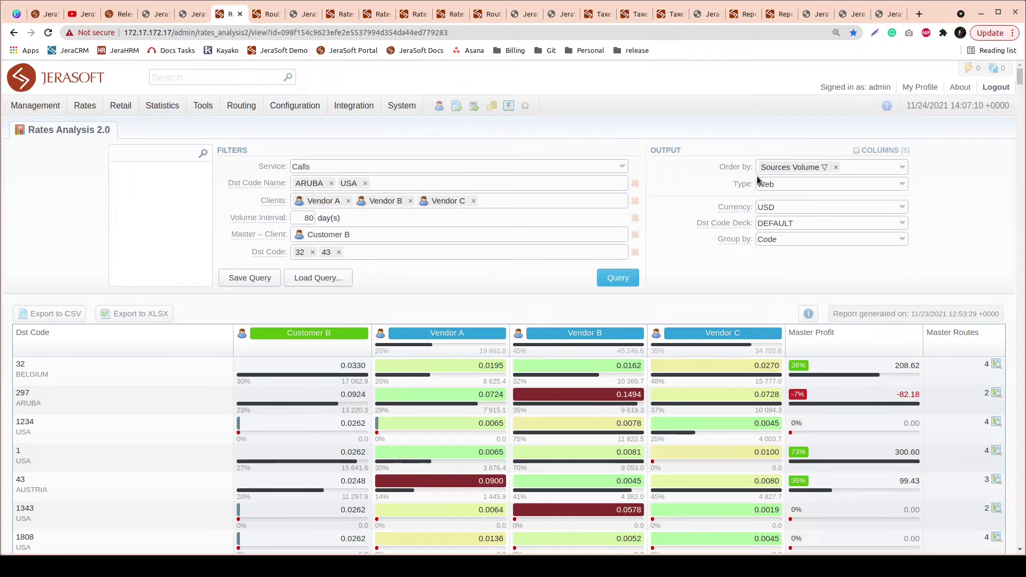
{"action": "mouse_move", "coordinate": [733, 204]}
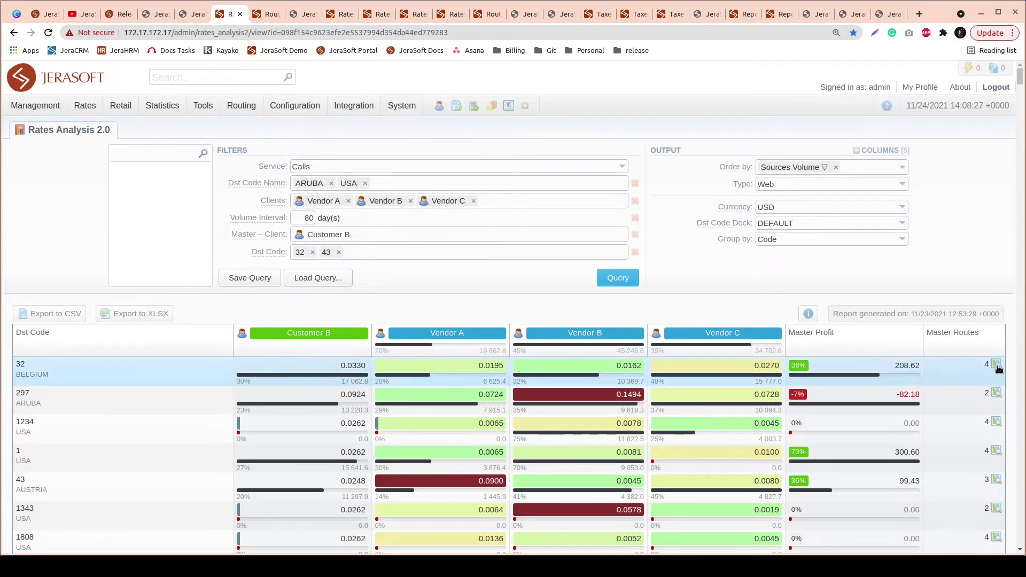
Check the accepted and rejected master routes for code 297 ARUBA and open its routing analysis
{"action": "mouse_move", "coordinate": [998, 369]}
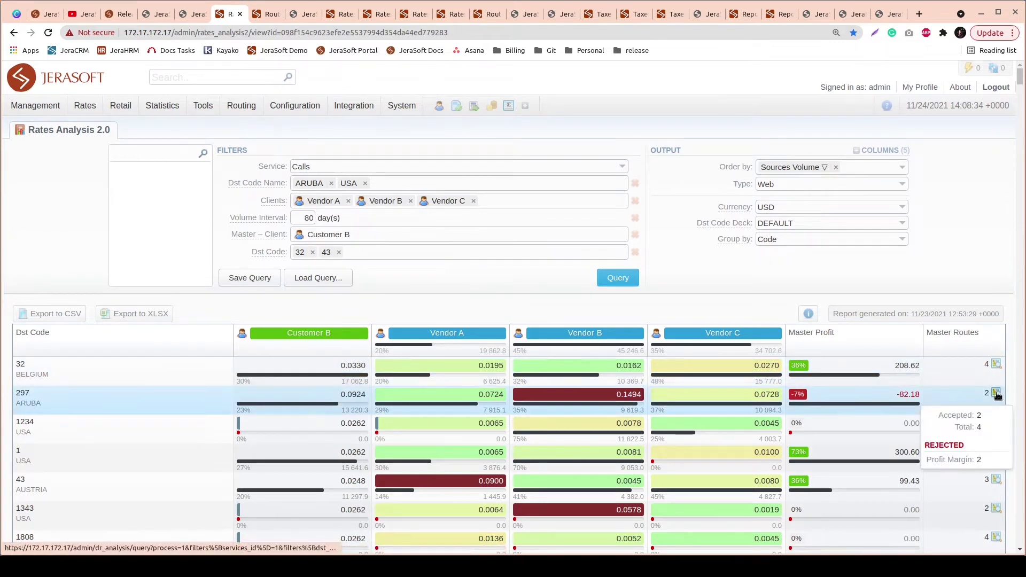
{"action": "mouse_move", "coordinate": [998, 394]}
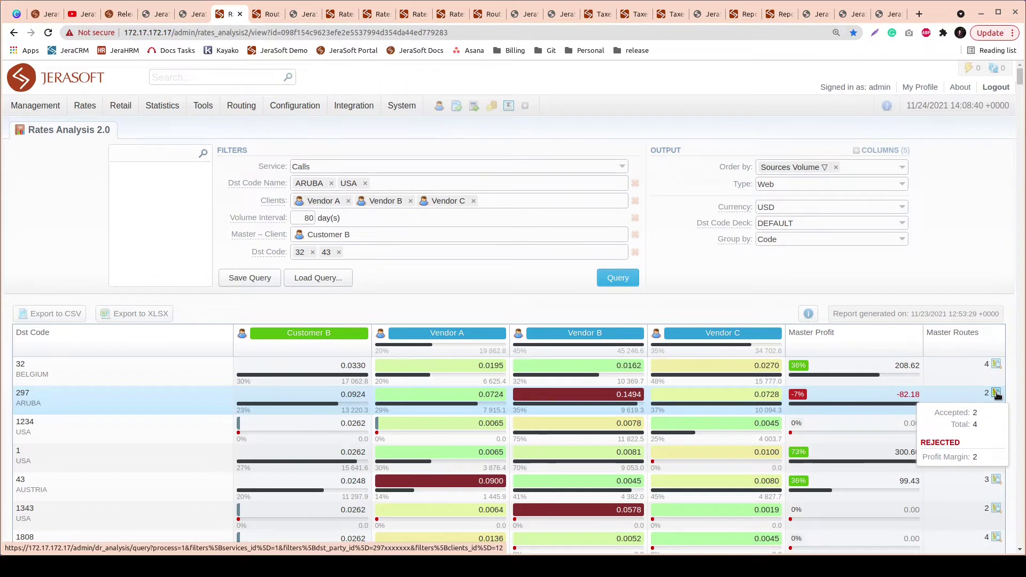
{"action": "left_click", "coordinate": [997, 393]}
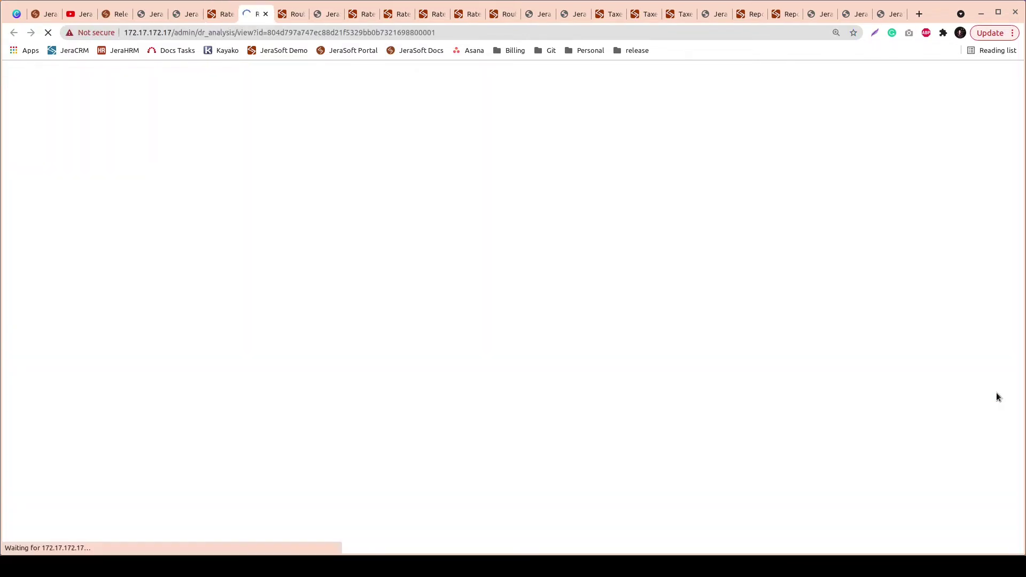
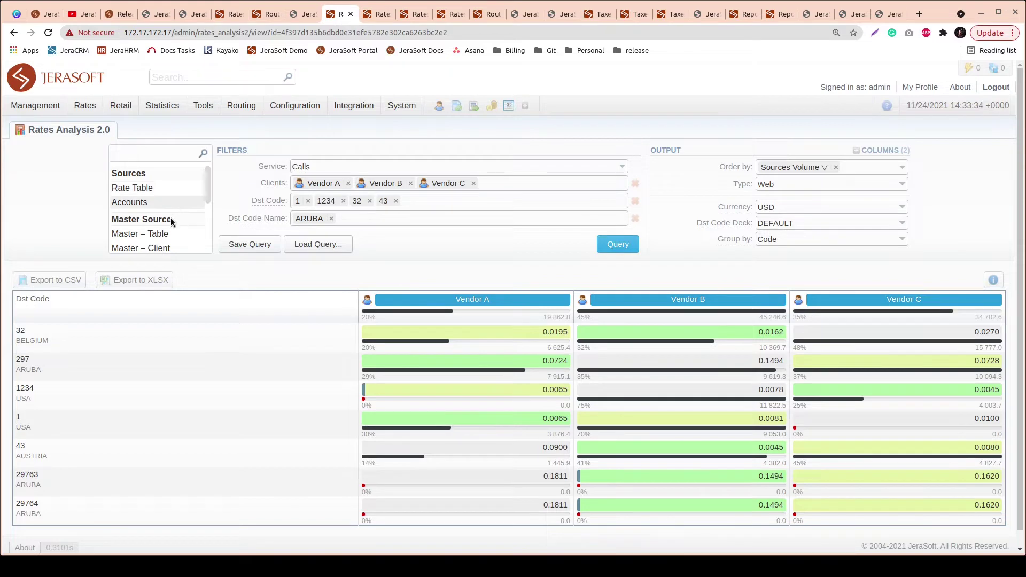
Look through the available filters down to Extras and review the output columns of the vendor-only report grouped by Code
{"action": "scroll", "coordinate": [173, 219], "scroll_direction": "down", "scroll_amount": 2}
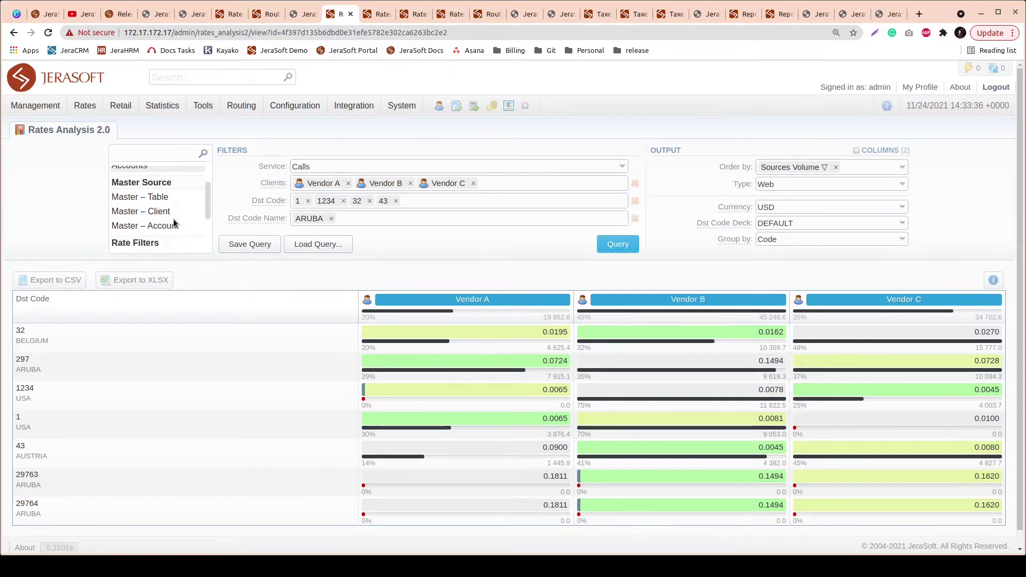
{"action": "scroll", "coordinate": [150, 228], "scroll_direction": "down", "scroll_amount": 1}
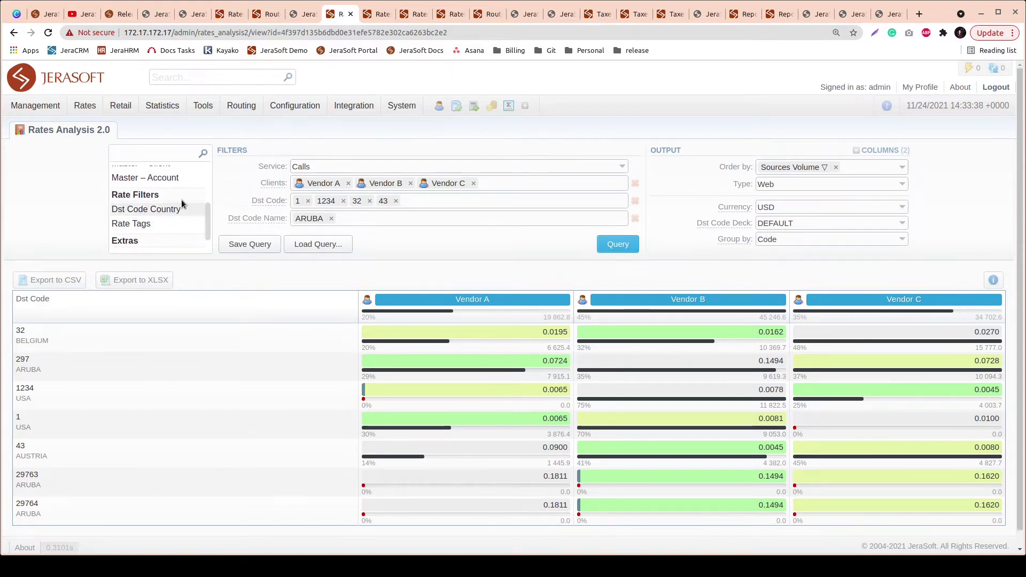
{"action": "scroll", "coordinate": [188, 218], "scroll_direction": "down", "scroll_amount": 1}
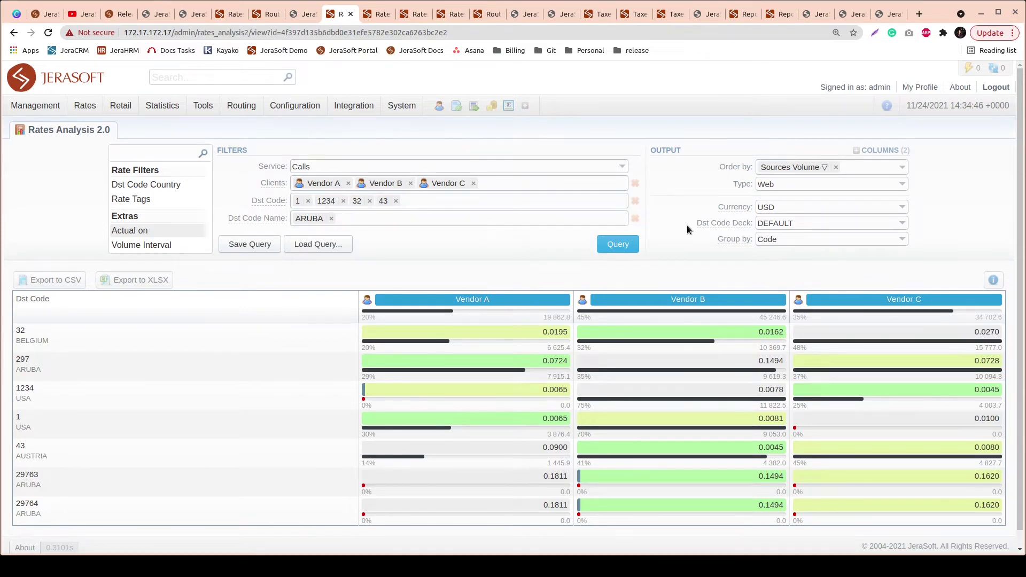
{"action": "left_click", "coordinate": [880, 150]}
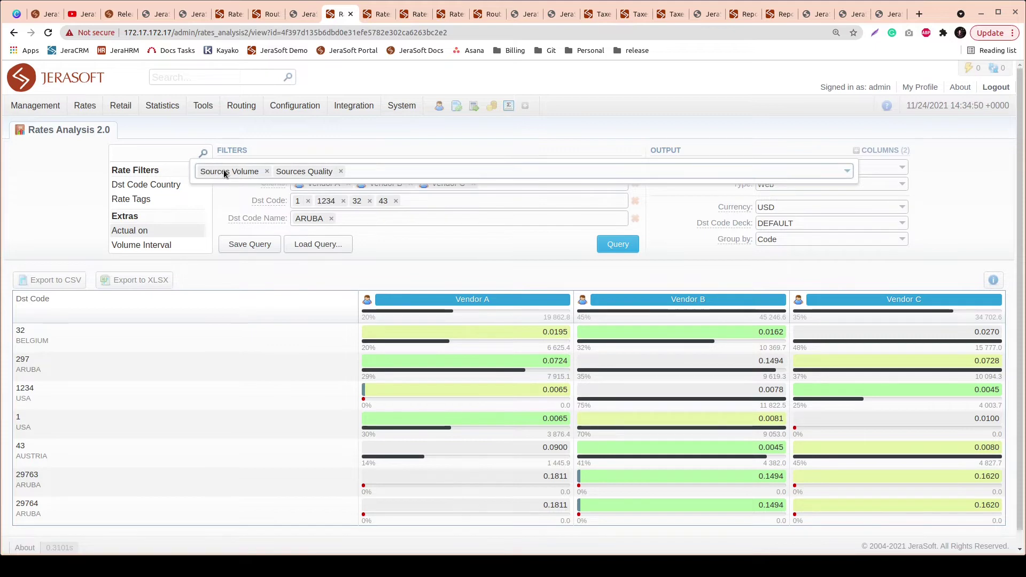
{"action": "left_click", "coordinate": [763, 142]}
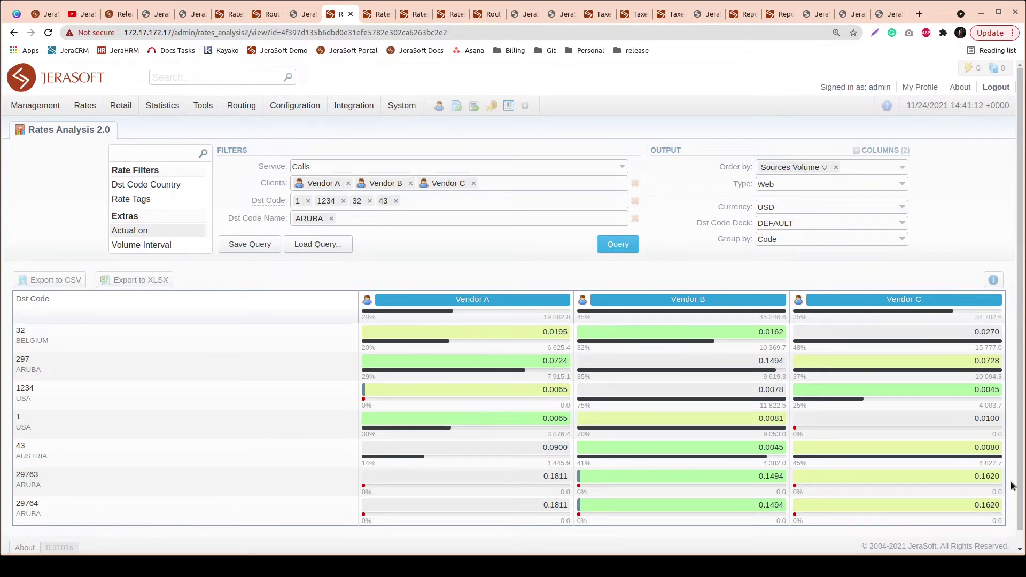
Examine the rate details of Vendor B for code 32, Vendor C for 297 and Vendor B for 1234
{"action": "mouse_move", "coordinate": [720, 235]}
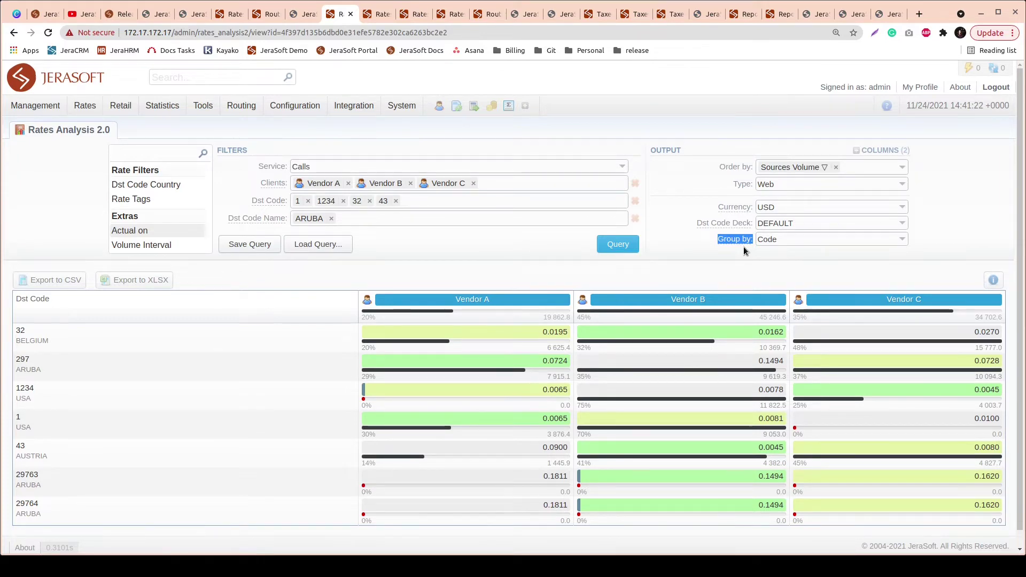
{"action": "left_click", "coordinate": [731, 336]}
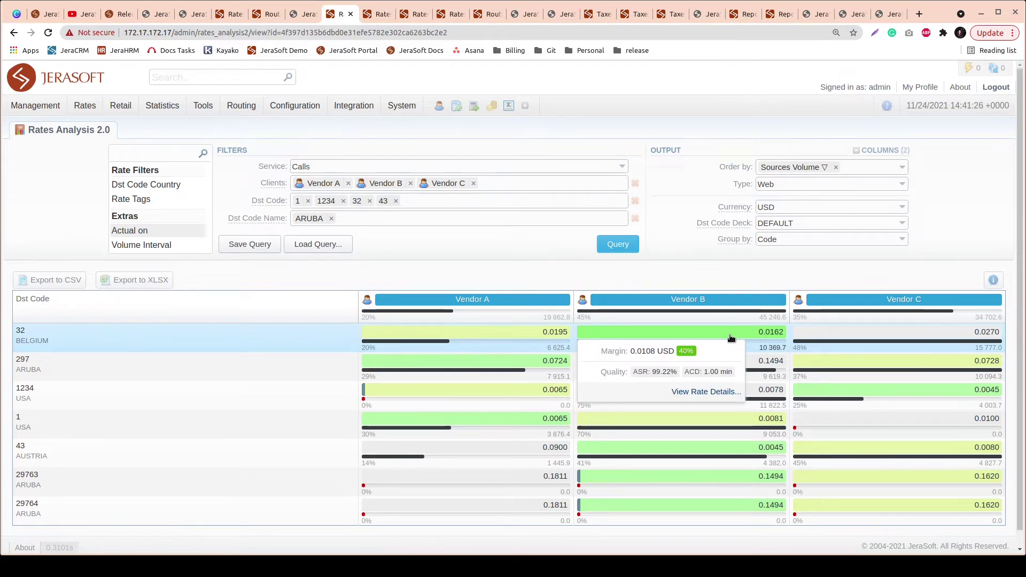
{"action": "left_click", "coordinate": [860, 368]}
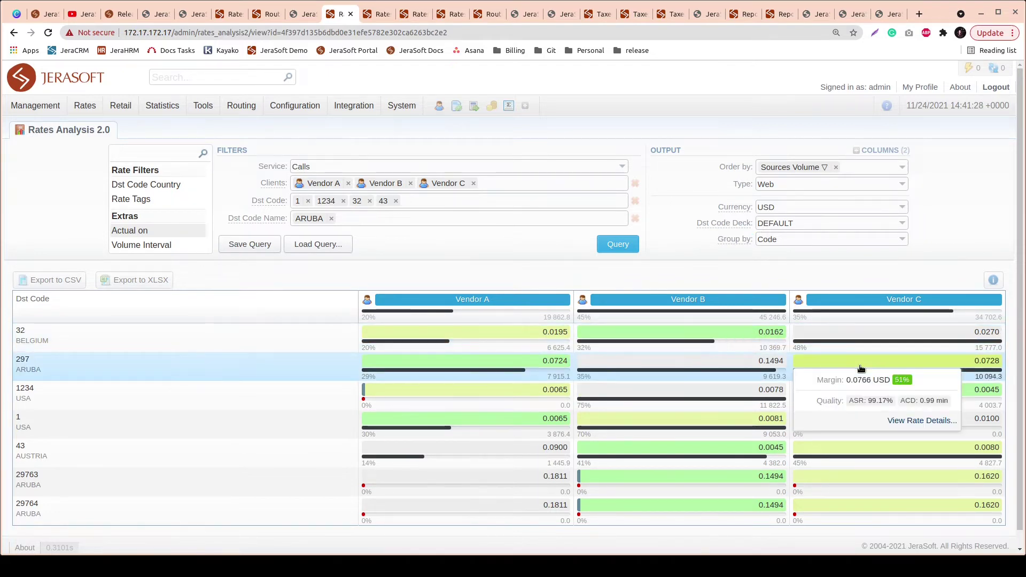
{"action": "left_click", "coordinate": [651, 391]}
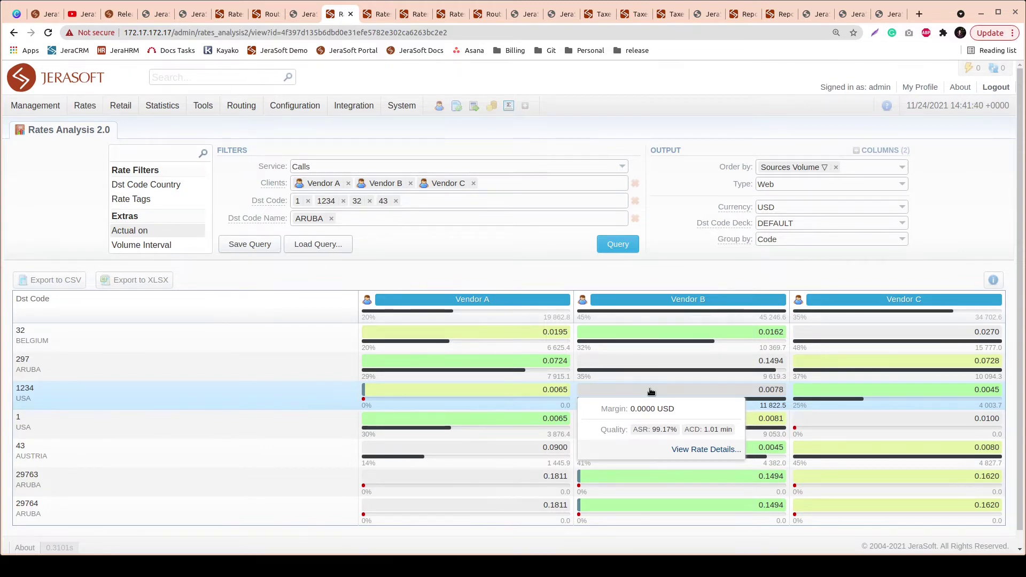
{"action": "left_click", "coordinate": [822, 272]}
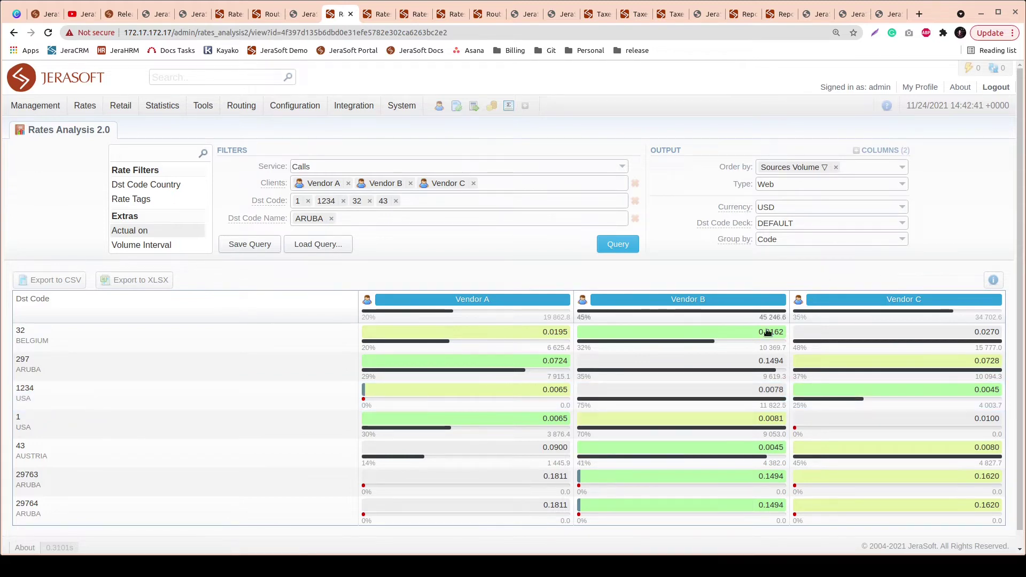
Examine the margin of Vendor B's rate for code 32 BELGIUM against Vendor A's rate, highlighting the Margin label
{"action": "left_click", "coordinate": [721, 331]}
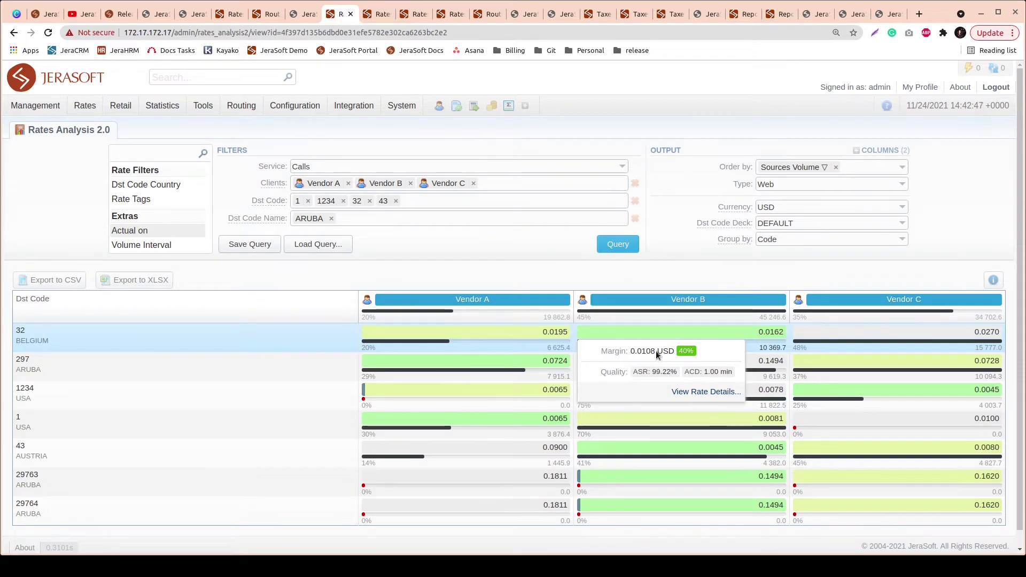
{"action": "double_click", "coordinate": [608, 354]}
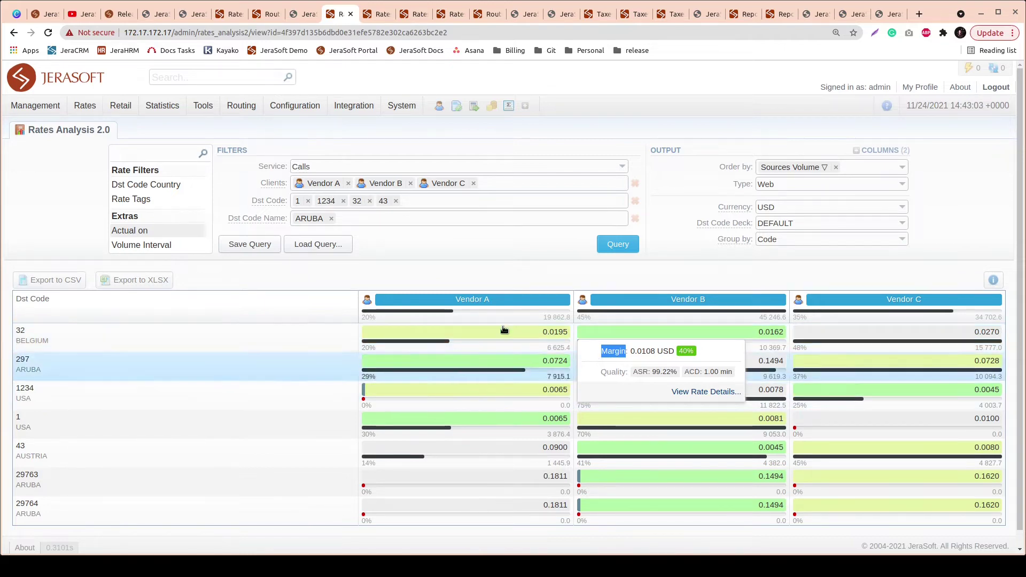
{"action": "left_click", "coordinate": [572, 278]}
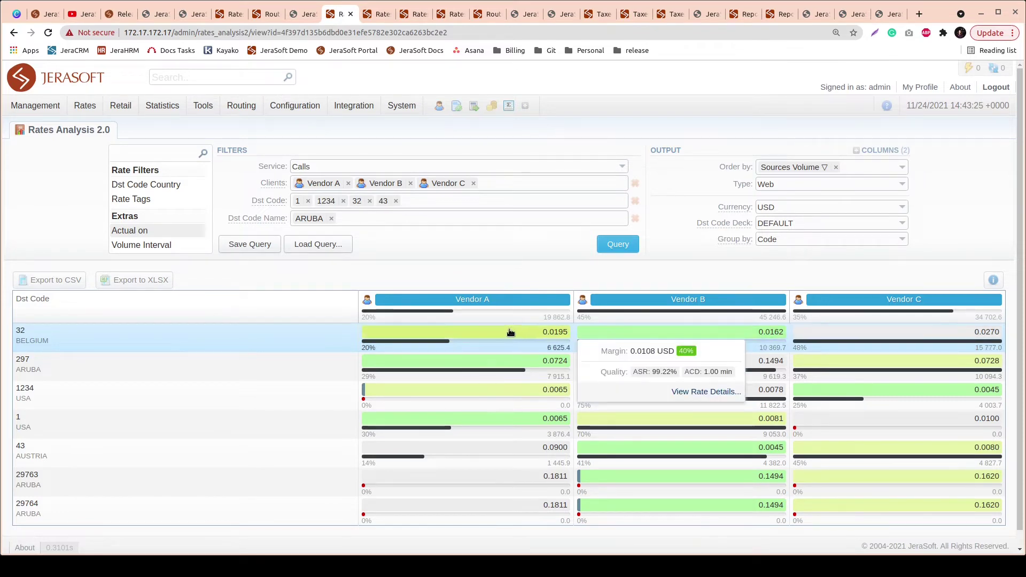
{"action": "mouse_move", "coordinate": [511, 332]}
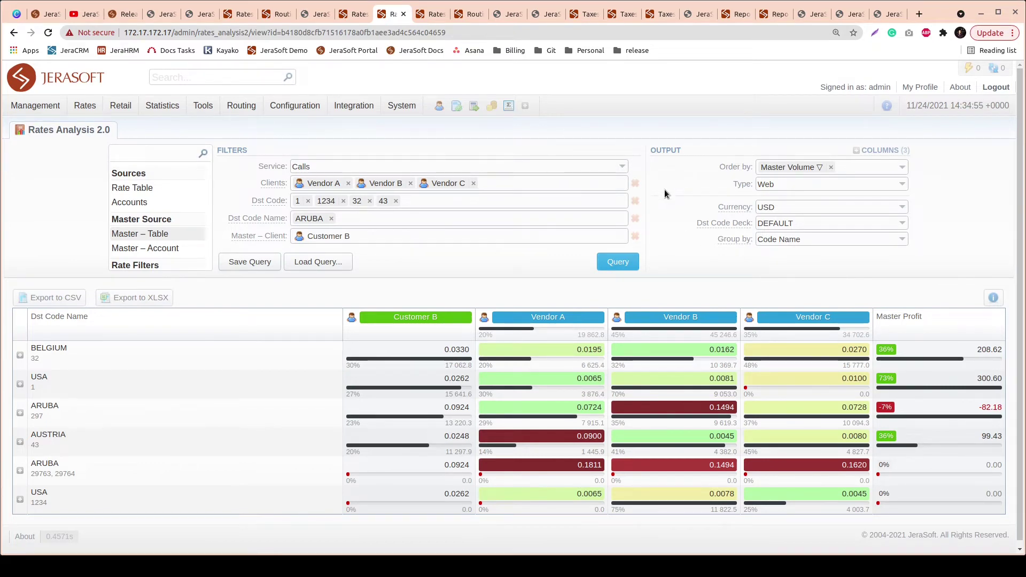
Review the output columns of the Customer B report grouped by Code Name and highlight the row for USA code 1
{"action": "mouse_move", "coordinate": [232, 236]}
{"action": "left_click", "coordinate": [886, 151]}
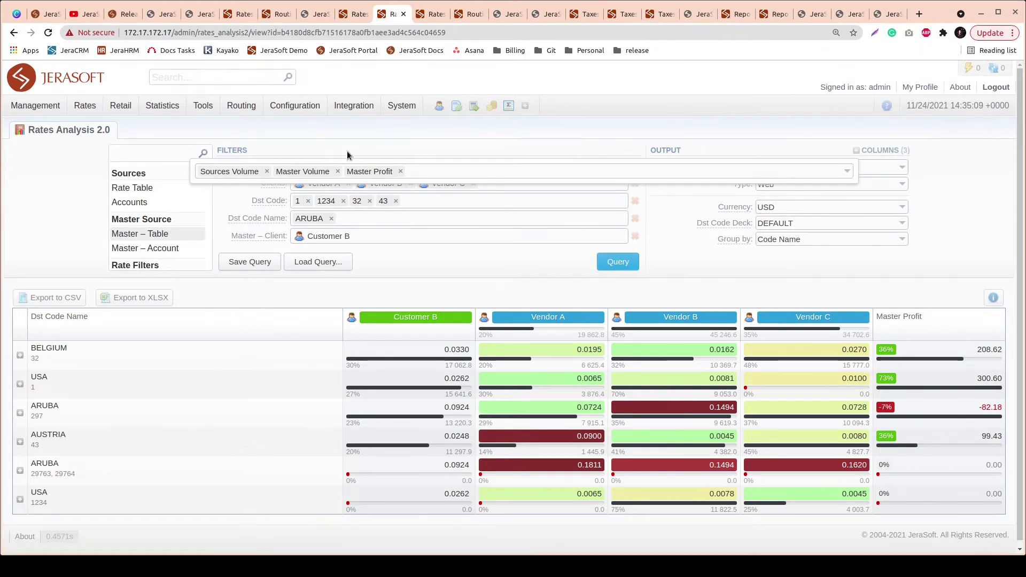
{"action": "left_click", "coordinate": [738, 146]}
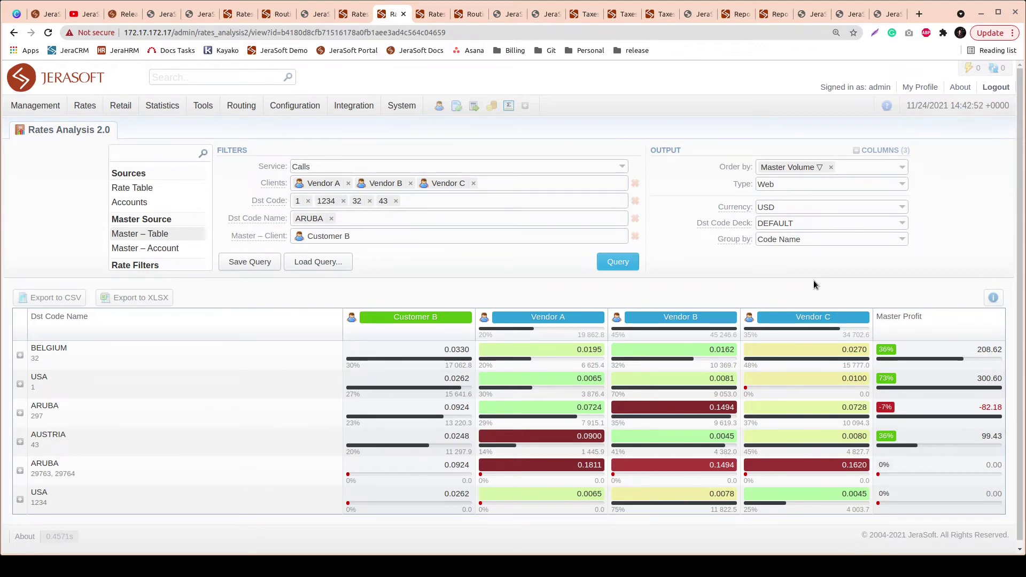
{"action": "left_click", "coordinate": [242, 380]}
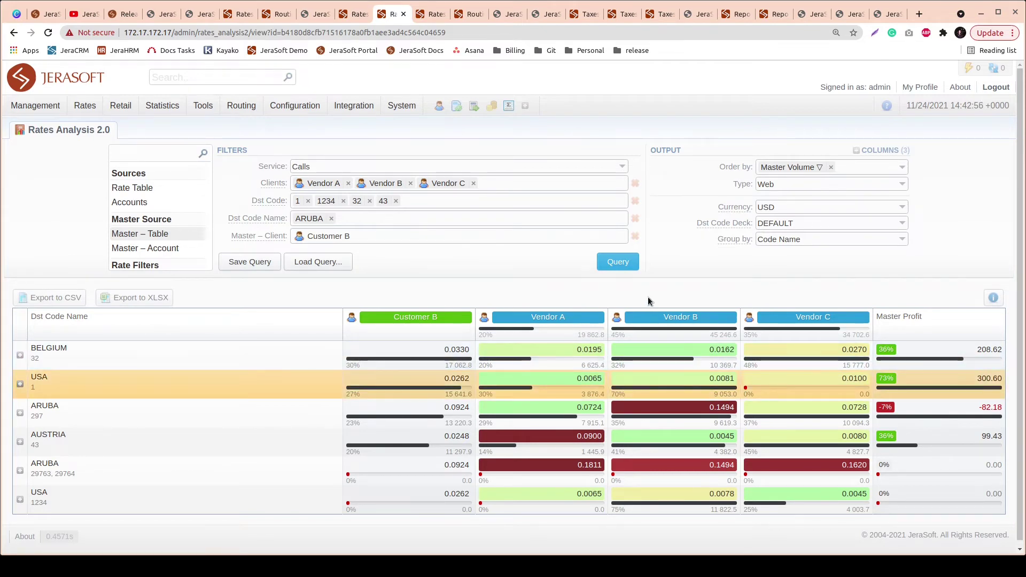
Examine the vendors' rates and volumes for USA code 1, toggling the row highlight in the Customer B report
{"action": "left_click", "coordinate": [850, 389]}
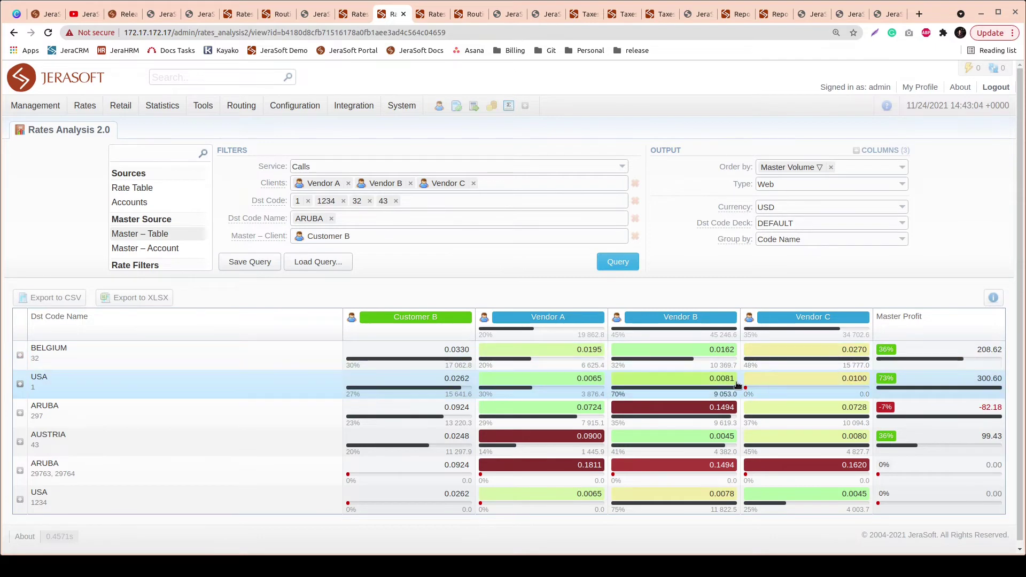
{"action": "left_click", "coordinate": [795, 389]}
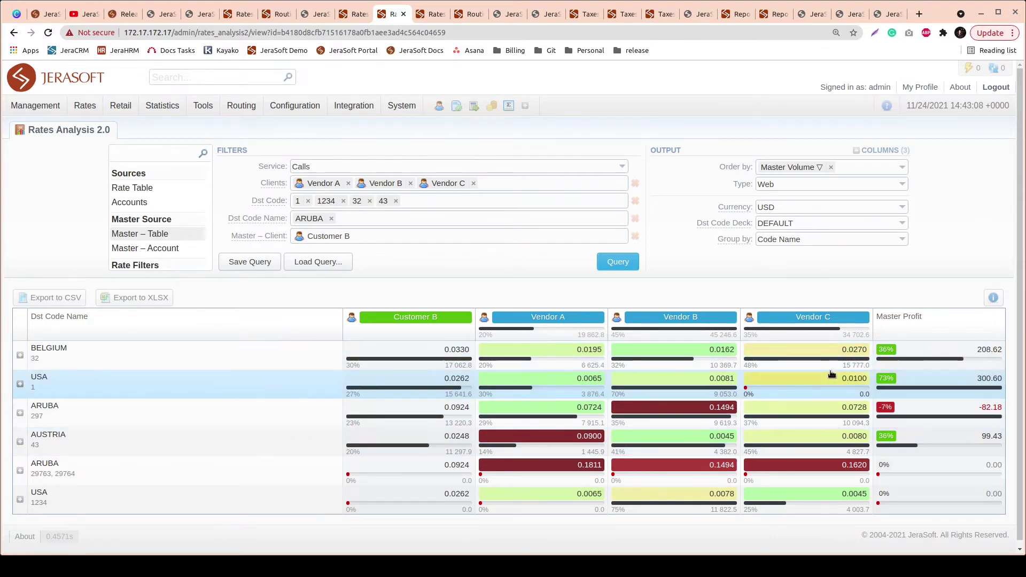
{"action": "left_click", "coordinate": [801, 390]}
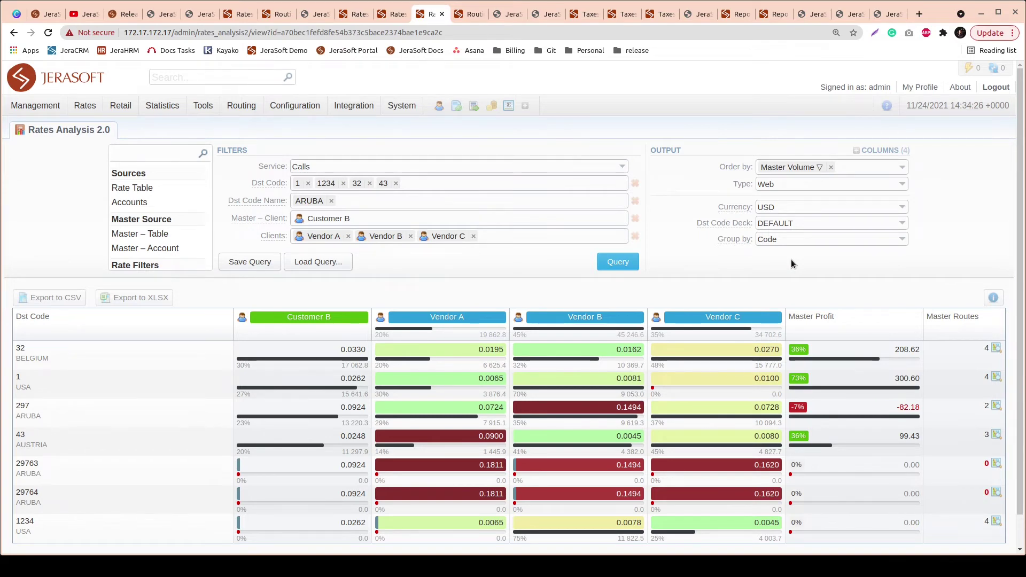
Review the output columns of the Customer B report grouped by Code and open the master routes for code 297 ARUBA
{"action": "left_click", "coordinate": [895, 150]}
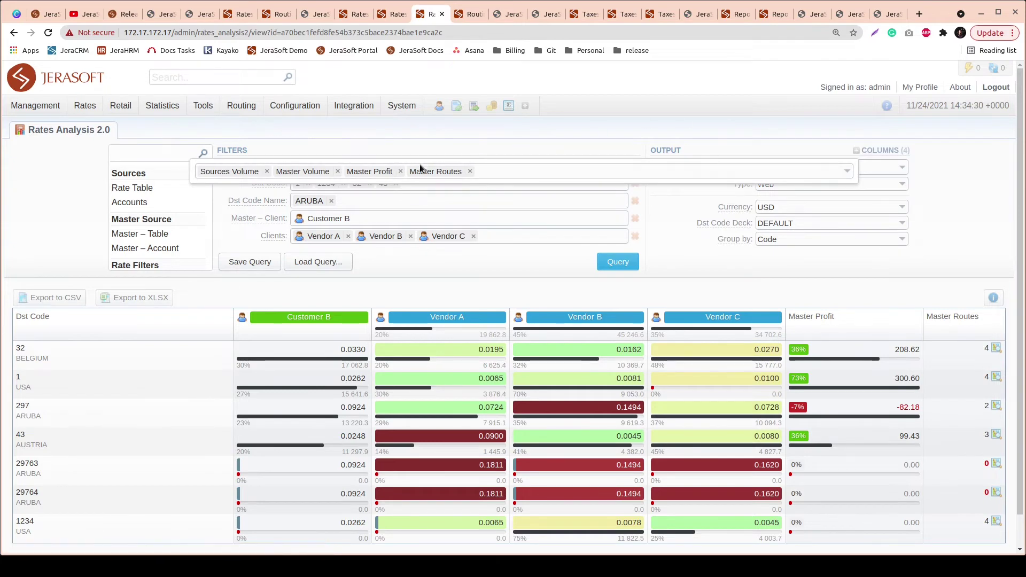
{"action": "left_click", "coordinate": [942, 229]}
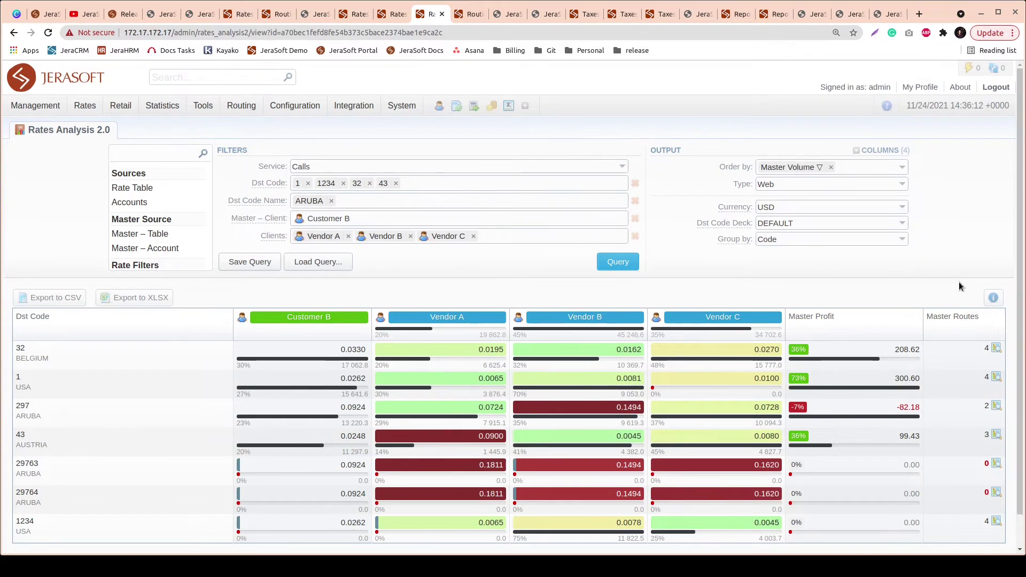
{"action": "mouse_move", "coordinate": [997, 348]}
{"action": "mouse_move", "coordinate": [1000, 408]}
{"action": "left_click", "coordinate": [1000, 408]}
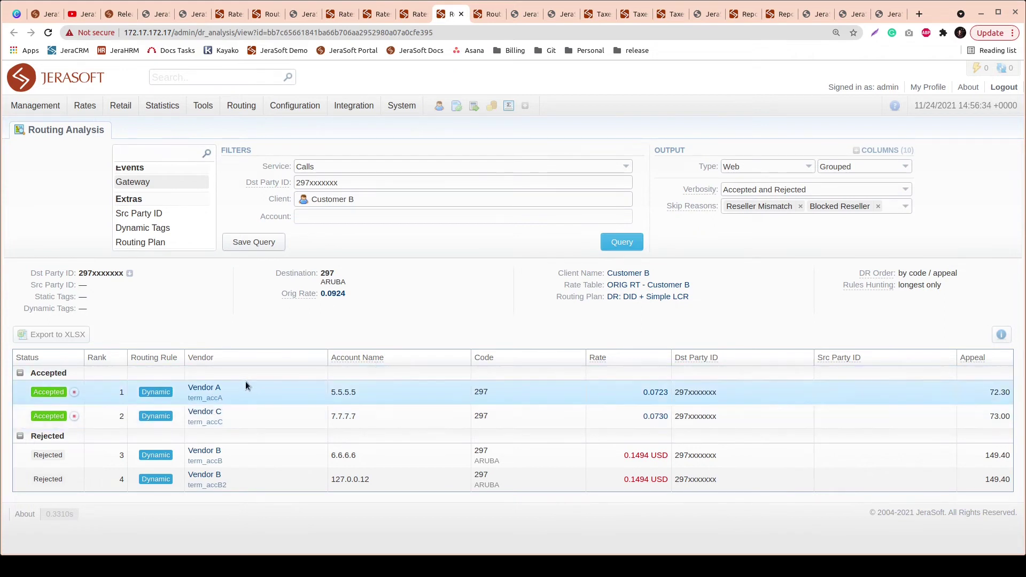
Check the reject reasons for Vendor B's term_accB2 route, and return to the Customer B report grouped by Code
{"action": "mouse_move", "coordinate": [32, 479]}
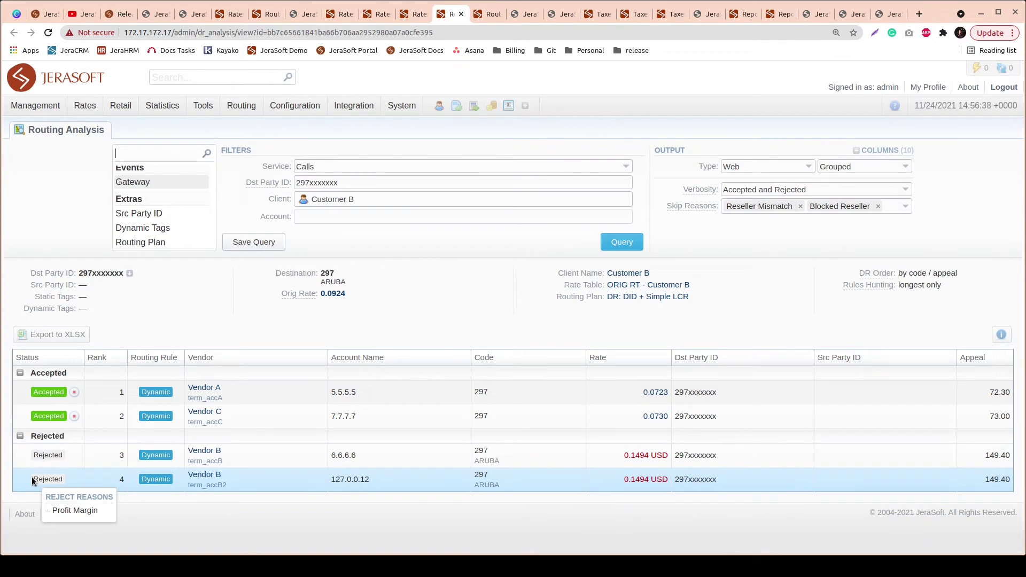
{"action": "type", "text": "+"}
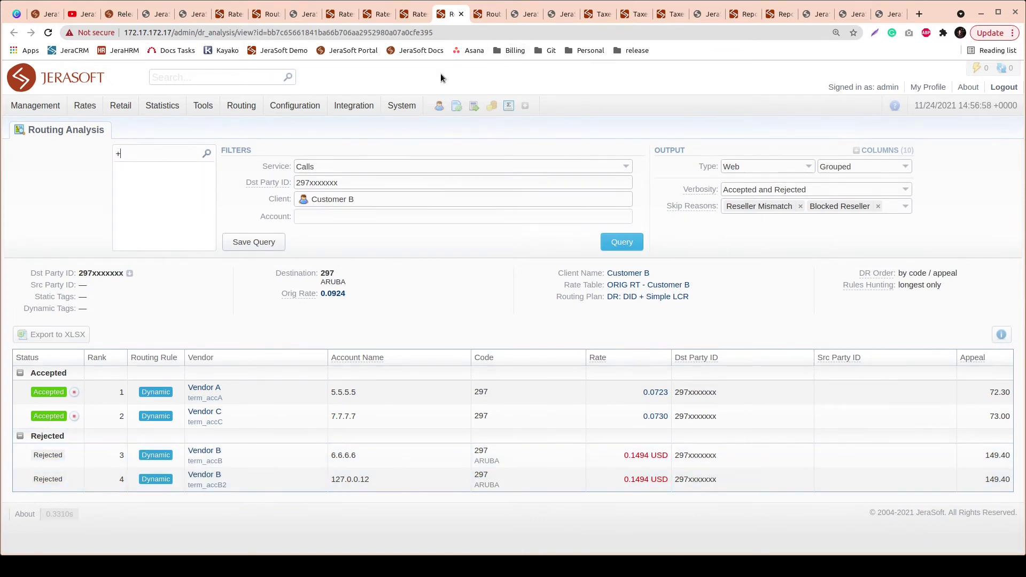
{"action": "left_click", "coordinate": [427, 16]}
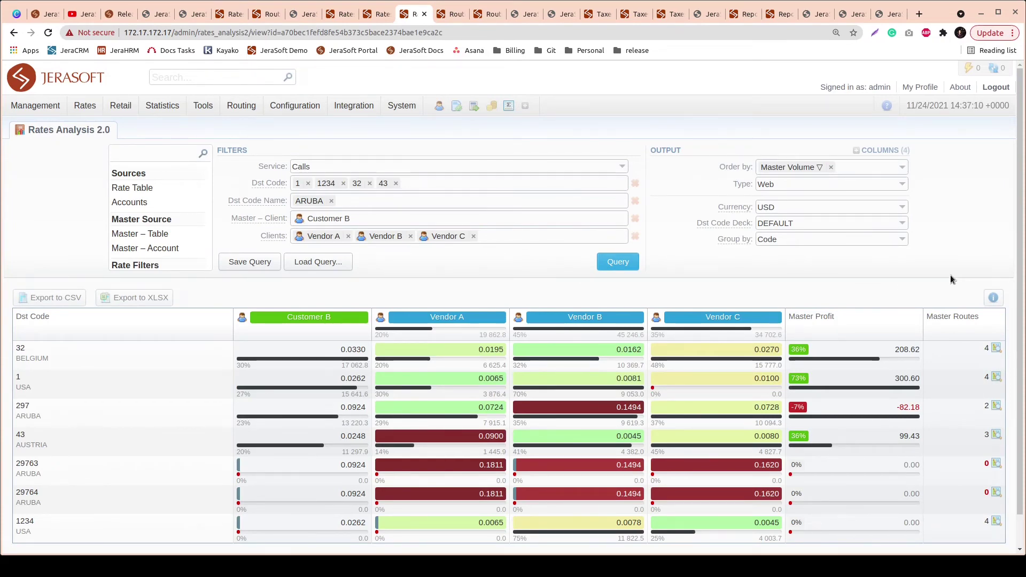
Examine the master routes for code 29763 ARUBA and the simulation marker beside its Customer B rate
{"action": "mouse_move", "coordinate": [987, 465]}
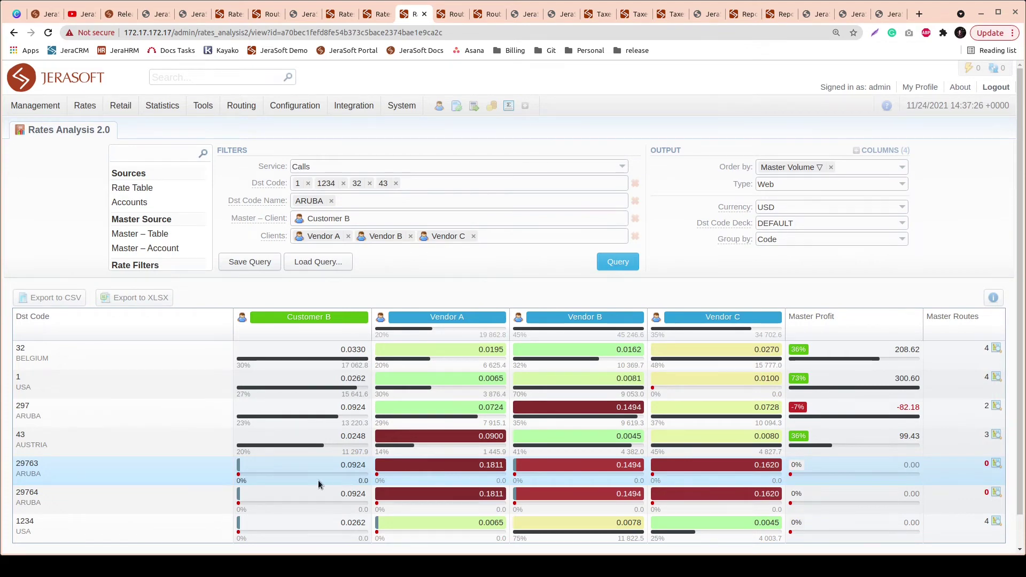
{"action": "left_click", "coordinate": [240, 469]}
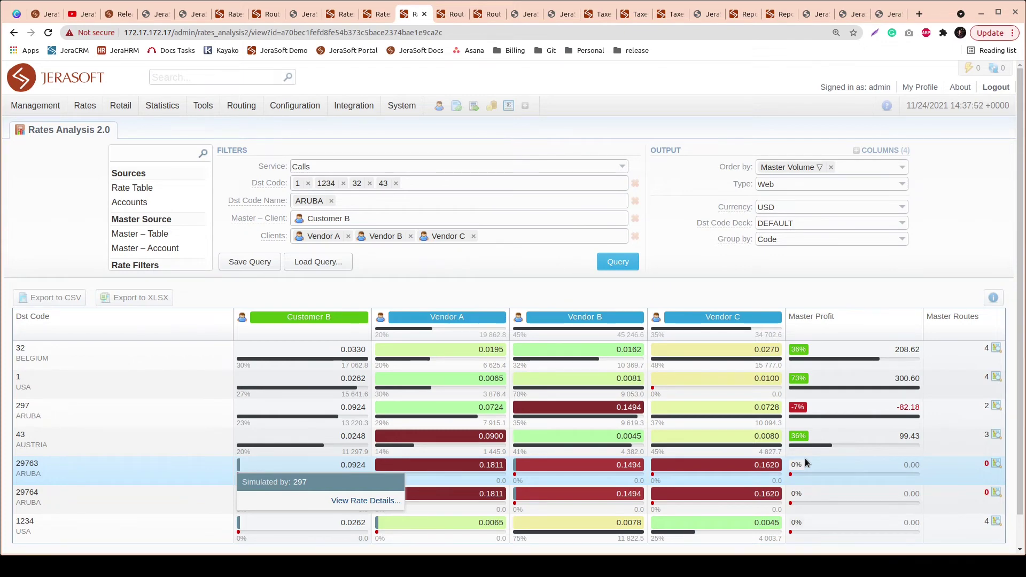
{"action": "left_click", "coordinate": [560, 480]}
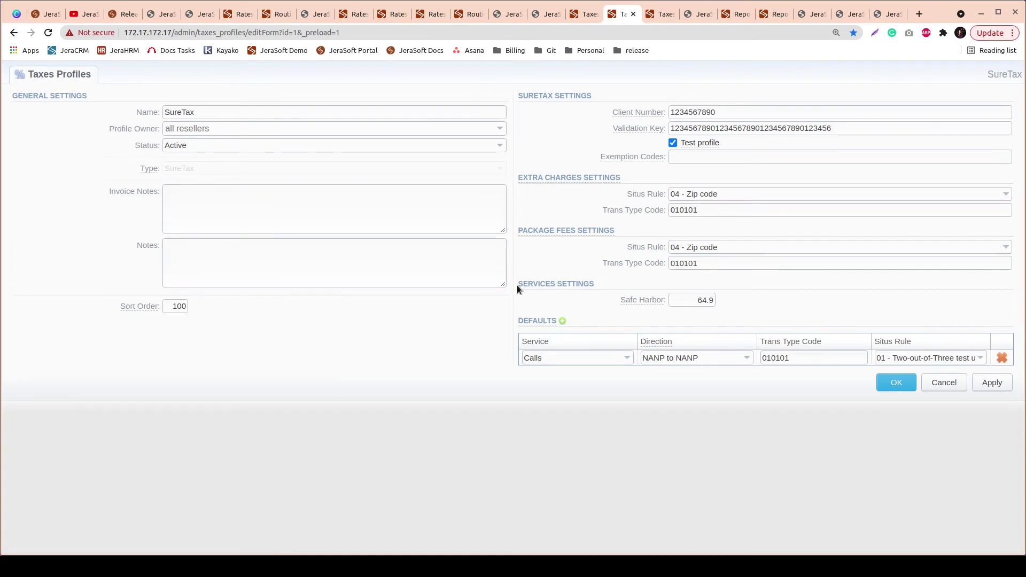
Highlight the Services Settings heading in the SureTax profile and examine its Safe Harbor field
{"action": "left_click_drag", "start_coordinate": [521, 285], "coordinate": [595, 283]}
{"action": "left_click", "coordinate": [709, 304]}
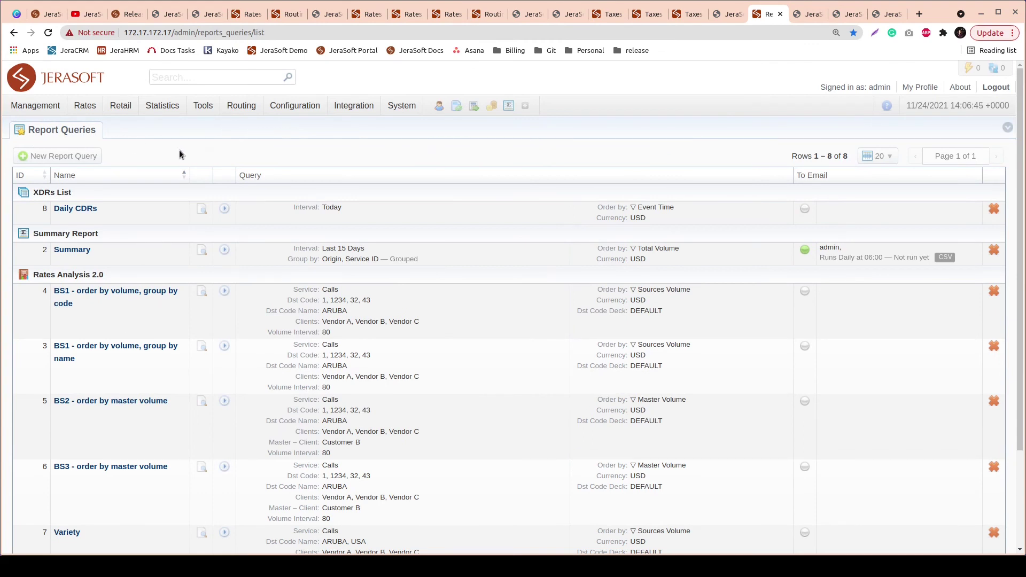
Open the email delivery settings of the Summary report query in a separate tab and highlight the Scheduling heading
{"action": "middle_click", "coordinate": [92, 259]}
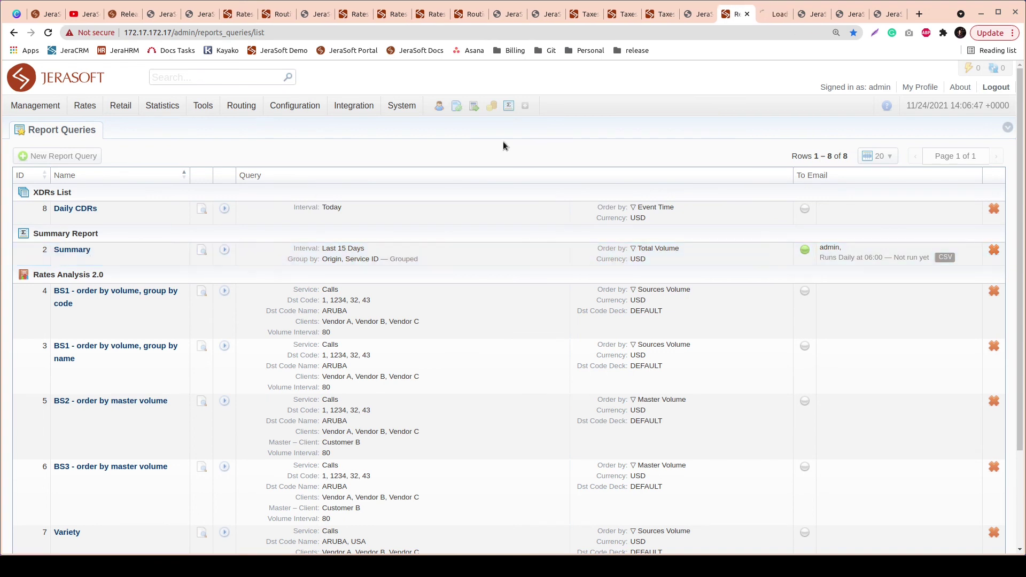
{"action": "left_click", "coordinate": [774, 16]}
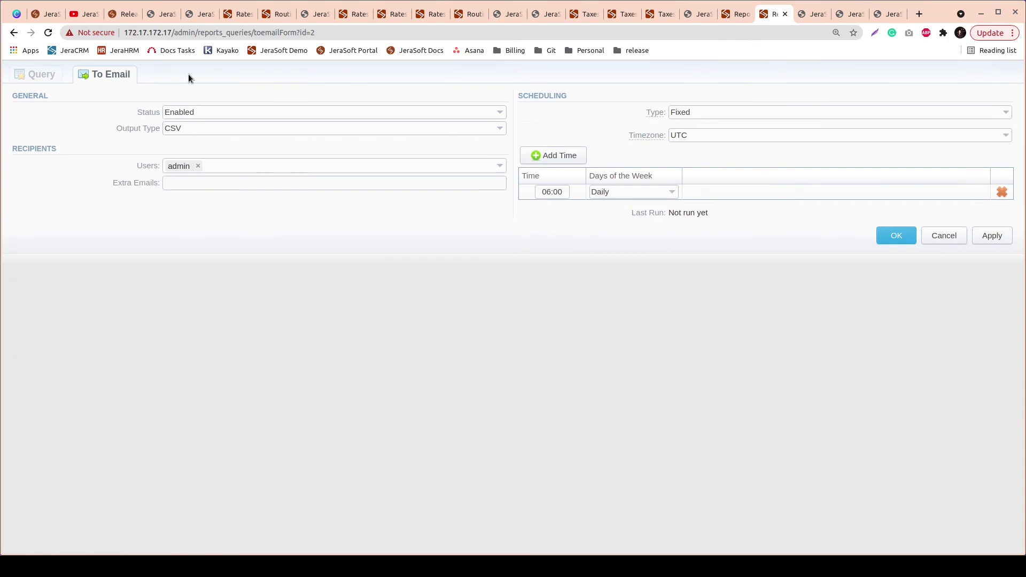
{"action": "double_click", "coordinate": [540, 96]}
Switch the email schedule type to Periodic and back to Fixed to compare the two options
{"action": "left_click", "coordinate": [678, 110]}
{"action": "left_click", "coordinate": [680, 132]}
{"action": "left_click", "coordinate": [693, 113]}
{"action": "left_click", "coordinate": [685, 122]}
{"action": "left_click", "coordinate": [720, 93]}
Add three run times to the fixed schedule and set their days to Weekdays, Weekends and Custom
{"action": "left_click", "coordinate": [564, 156]}
{"action": "left_click", "coordinate": [564, 155]}
{"action": "left_click", "coordinate": [563, 155]}
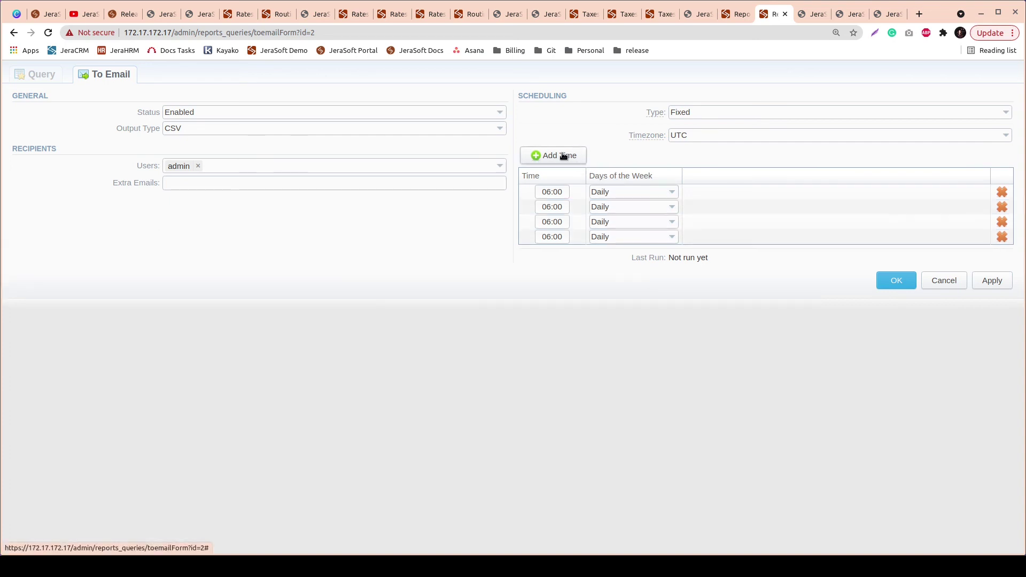
{"action": "left_click", "coordinate": [598, 208]}
{"action": "left_click", "coordinate": [623, 226]}
{"action": "left_click", "coordinate": [636, 222]}
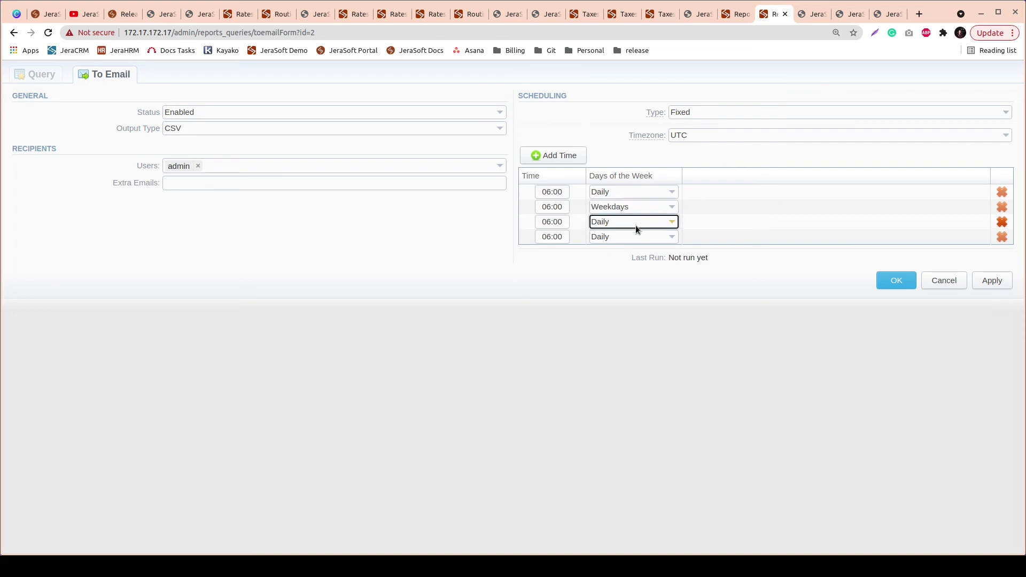
{"action": "left_click", "coordinate": [639, 250]}
{"action": "left_click", "coordinate": [646, 237]}
{"action": "left_click", "coordinate": [615, 278]}
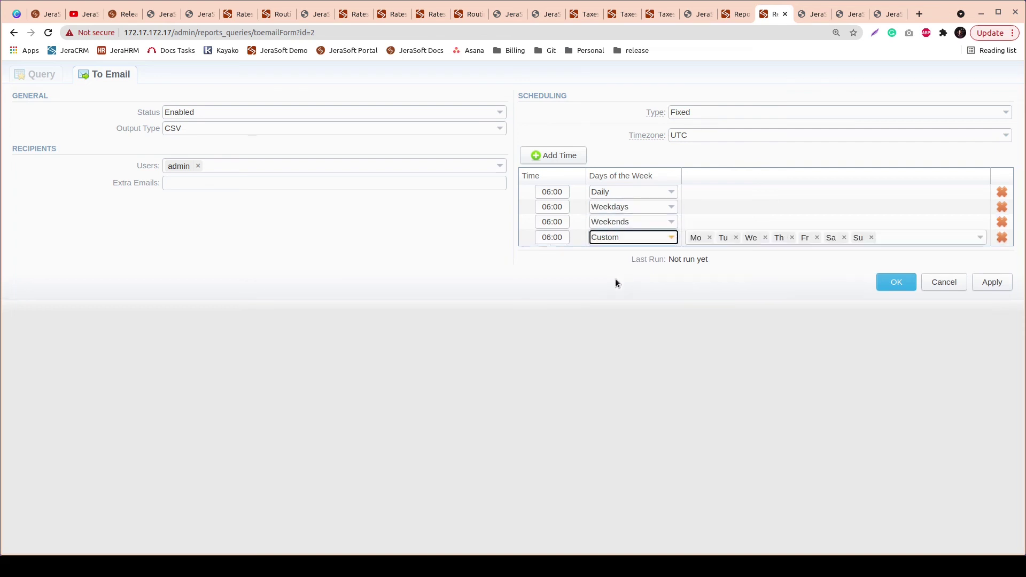
Remove Tu, Th and Sa from the days of the custom run time
{"action": "left_click", "coordinate": [736, 237]}
{"action": "left_click", "coordinate": [765, 238]}
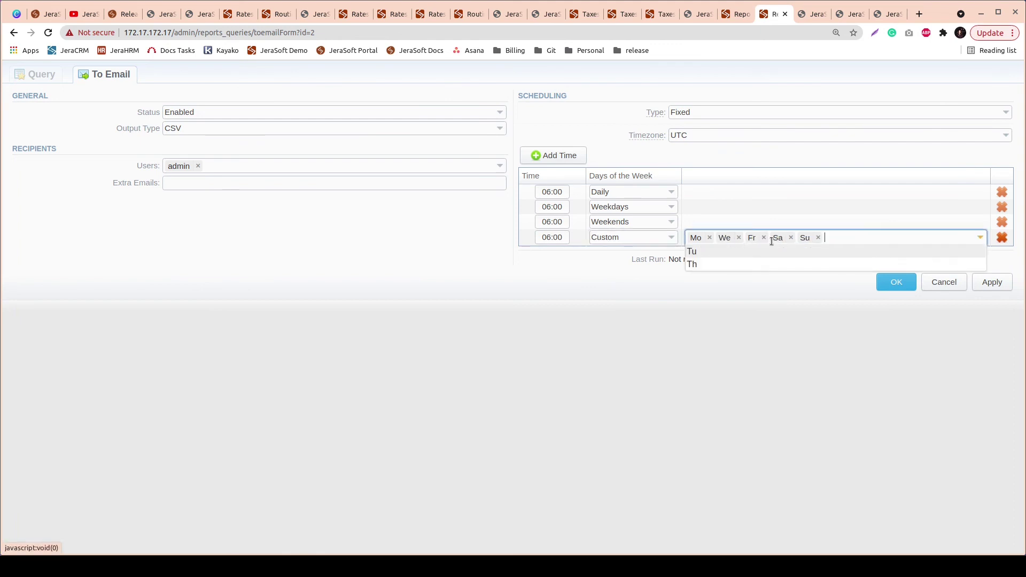
{"action": "left_click", "coordinate": [790, 239]}
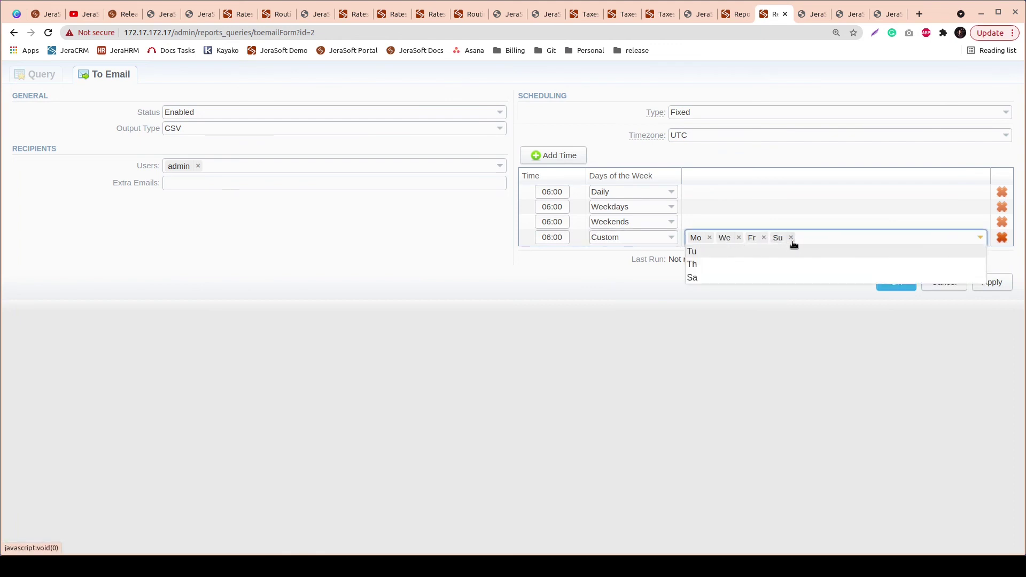
{"action": "left_click", "coordinate": [715, 318]}
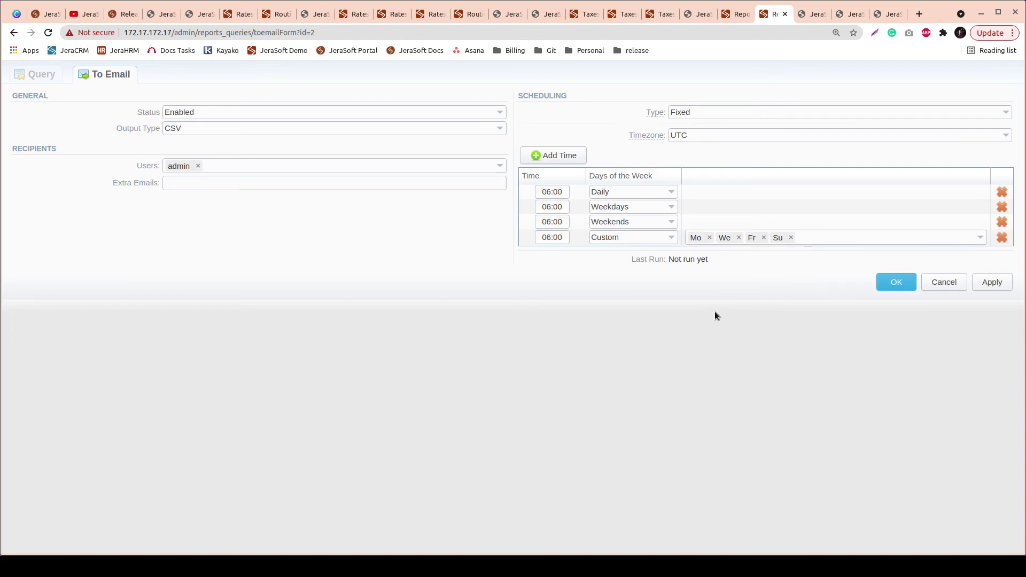
Change the Summary email schedule from Fixed to Periodic and highlight the Every label
{"action": "left_click", "coordinate": [679, 112]}
{"action": "key", "text": "Down"}
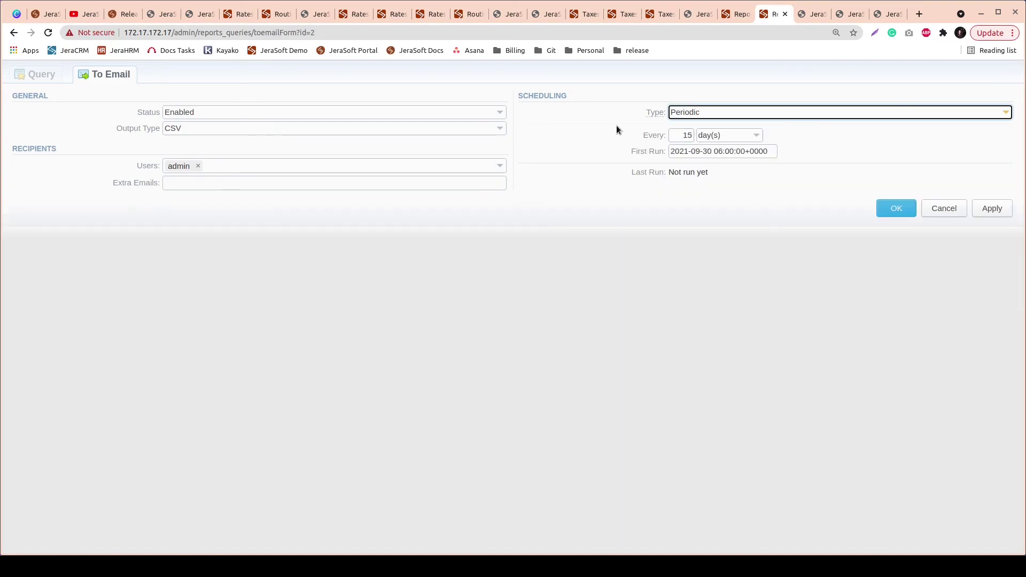
{"action": "double_click", "coordinate": [652, 134]}
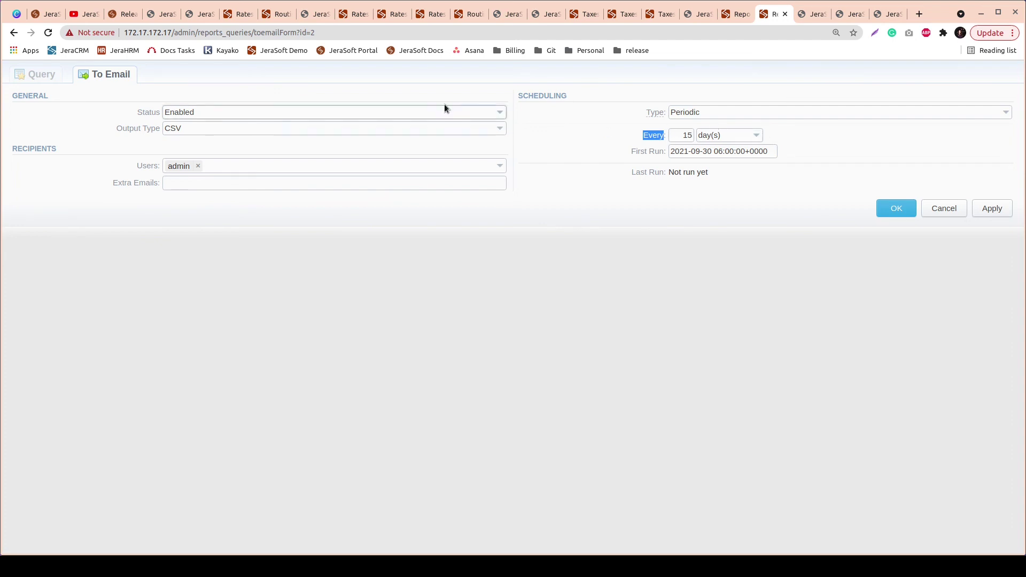
Check the Interval filter in the Summary report's query settings and return to its email settings
{"action": "left_click", "coordinate": [40, 76]}
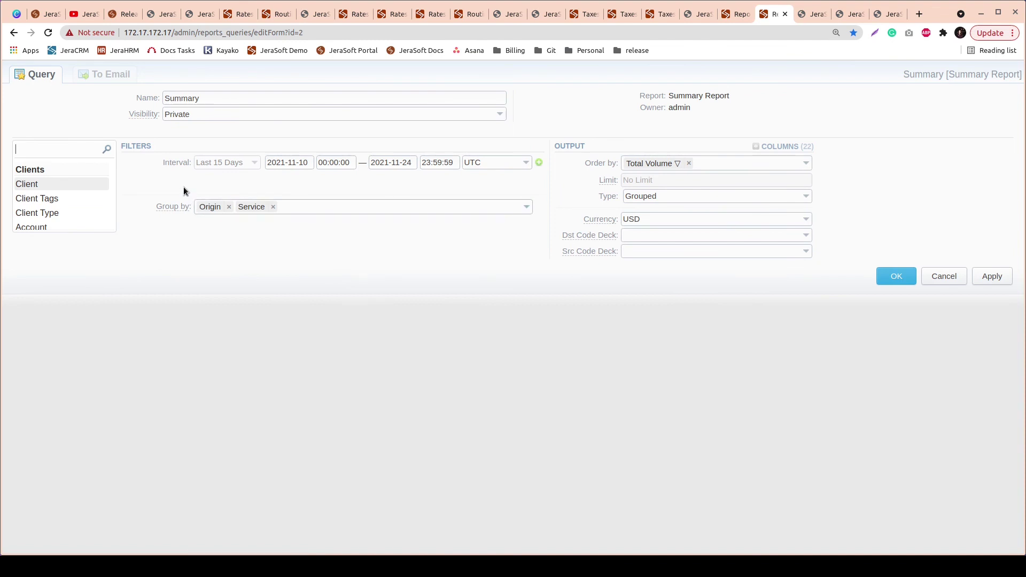
{"action": "double_click", "coordinate": [167, 163]}
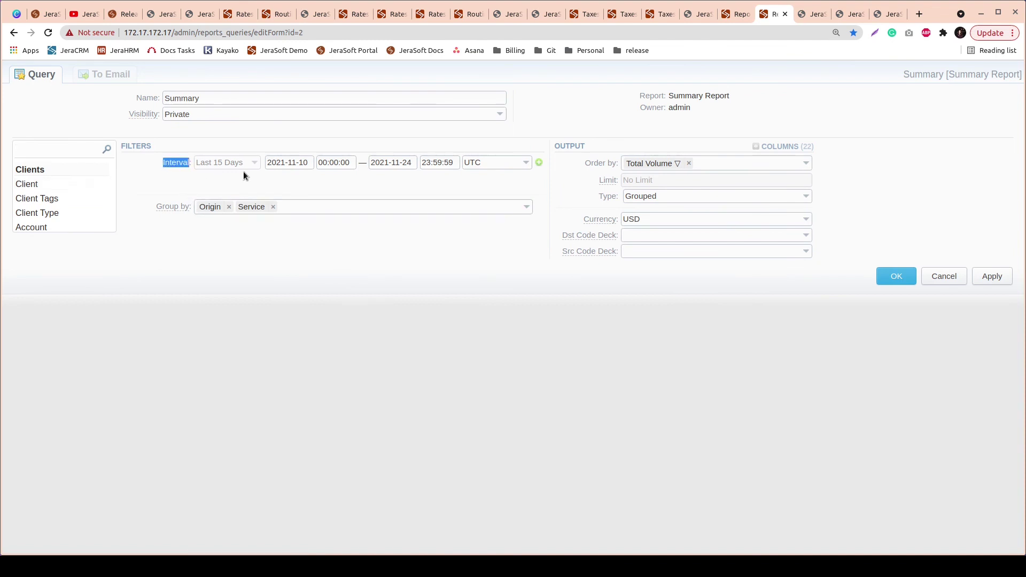
{"action": "left_click", "coordinate": [104, 76]}
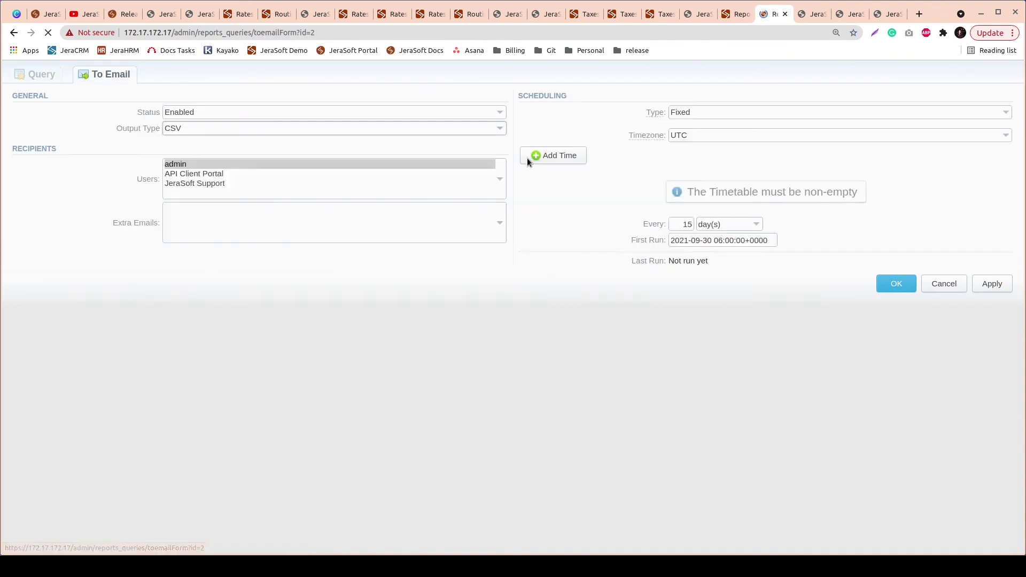
Set the Summary report's email schedule type to Periodic
{"action": "left_click", "coordinate": [736, 112]}
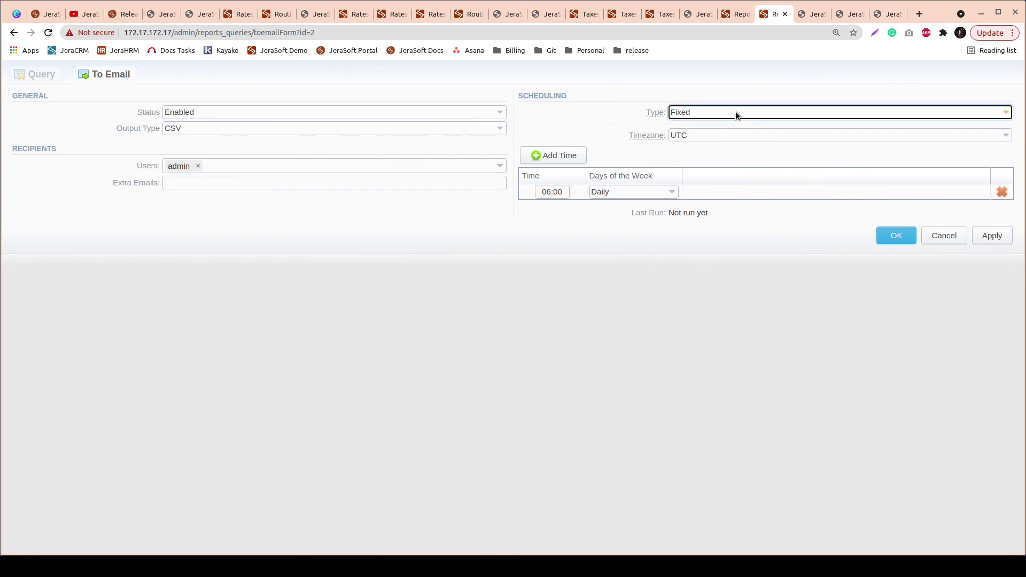
{"action": "key", "text": "Down"}
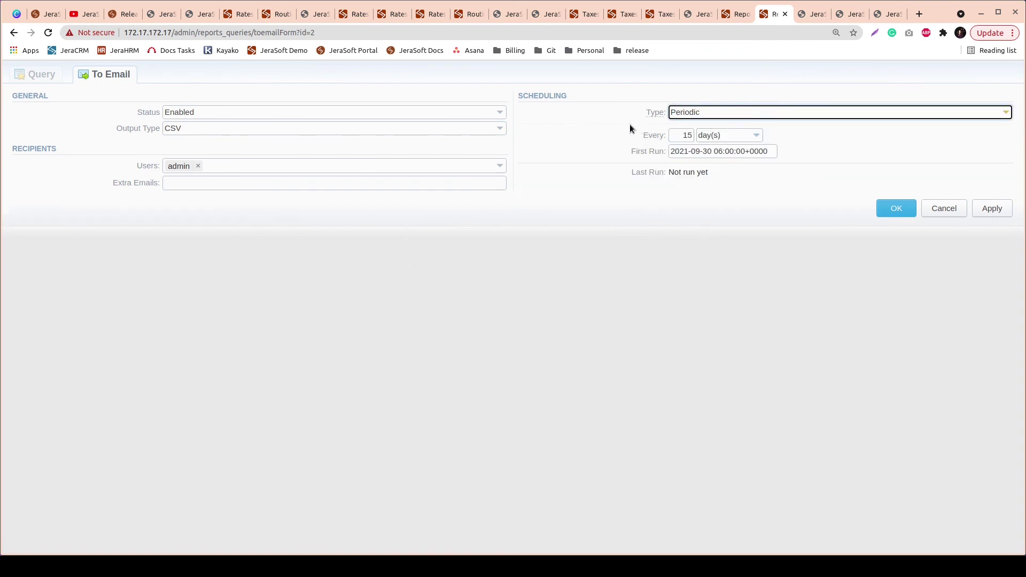
{"action": "left_click", "coordinate": [815, 140]}
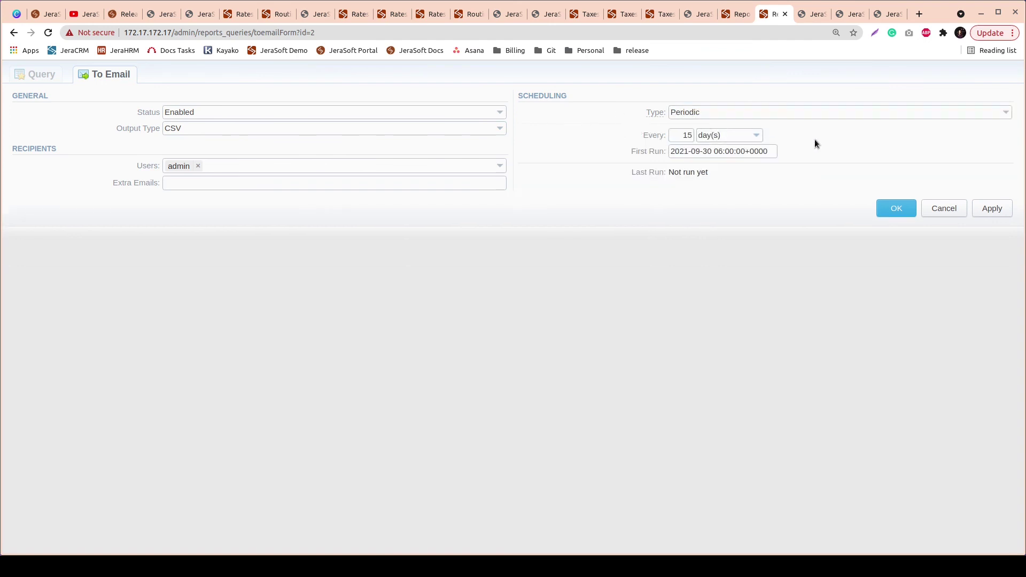